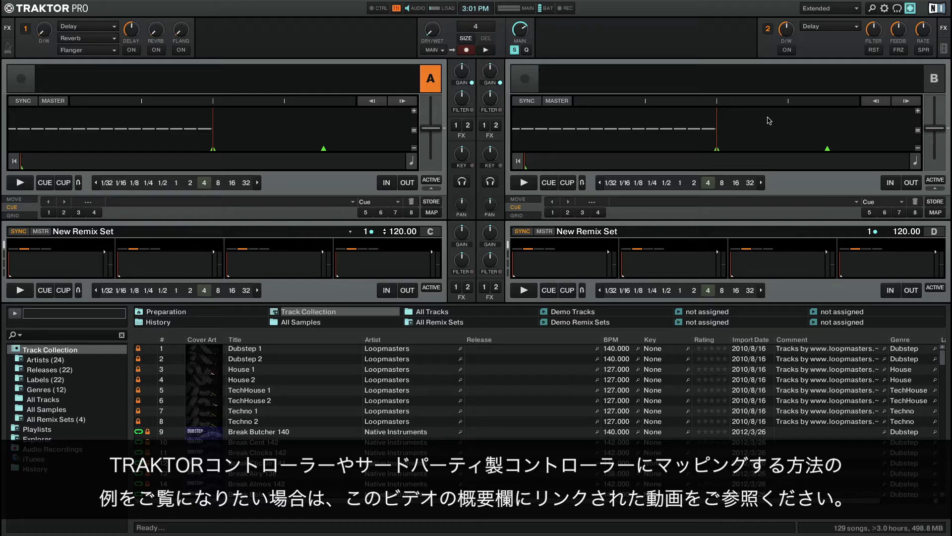
Step: Open Preferences to the Controller Manager page showing the Traktor 2 default mapping
left_click(886, 10)
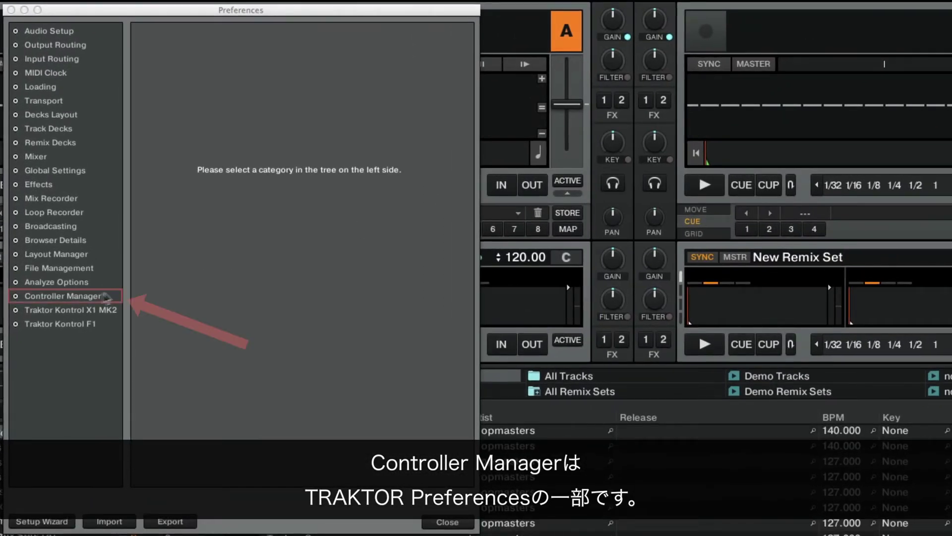
left_click(69, 297)
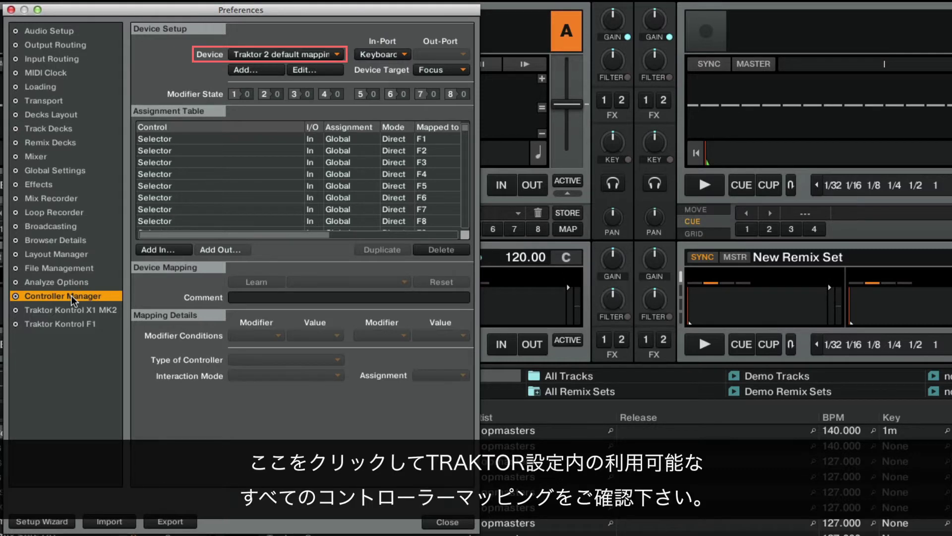
Step: Switch the device to Generic MIDI and set its In-Port to MixTrack Pro
left_click(338, 56)
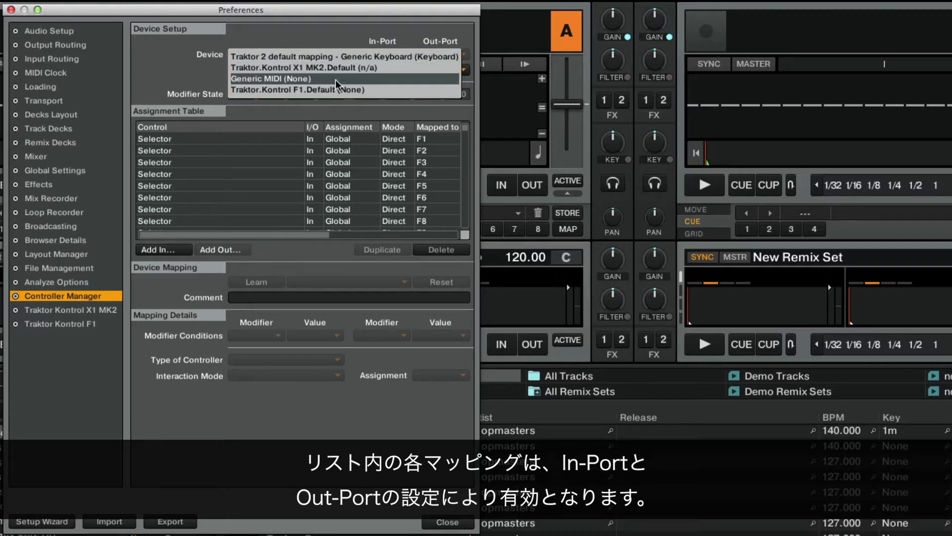
left_click(336, 79)
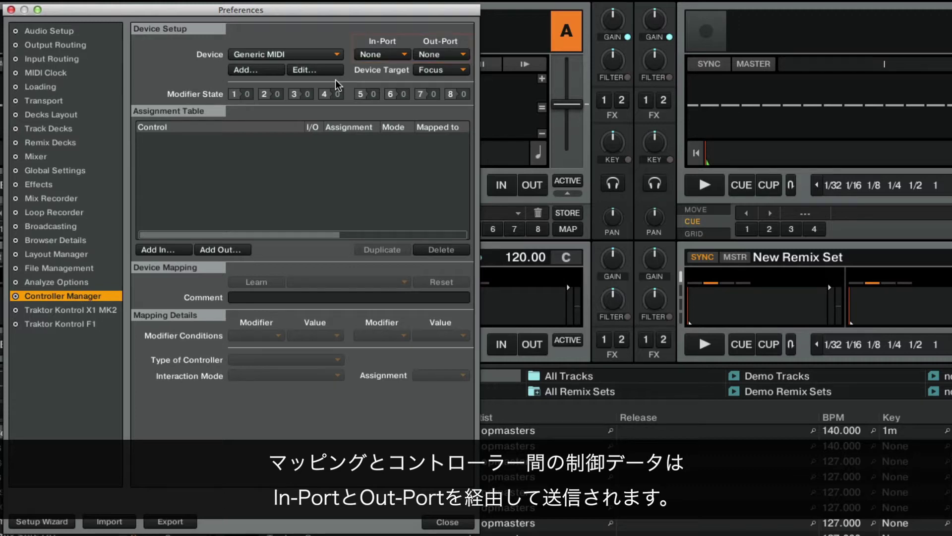
left_click(397, 54)
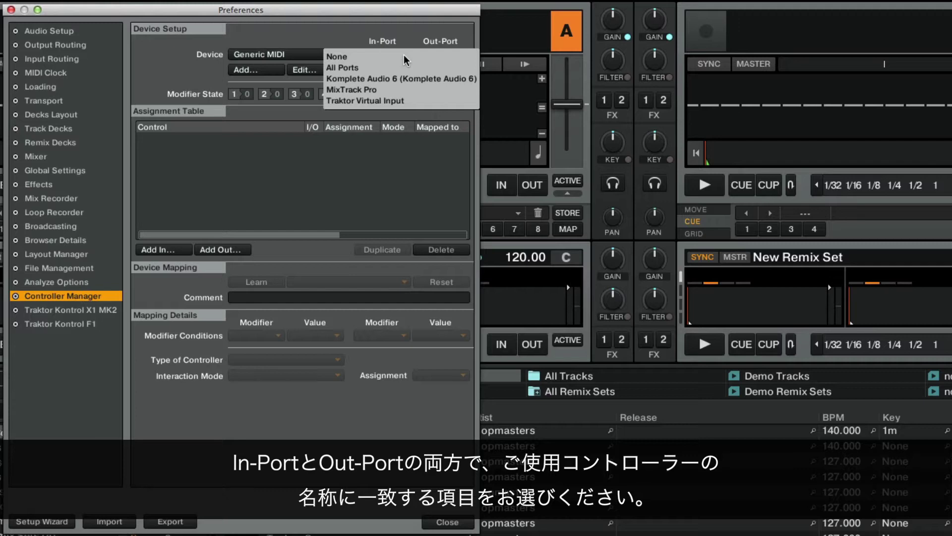
left_click(394, 90)
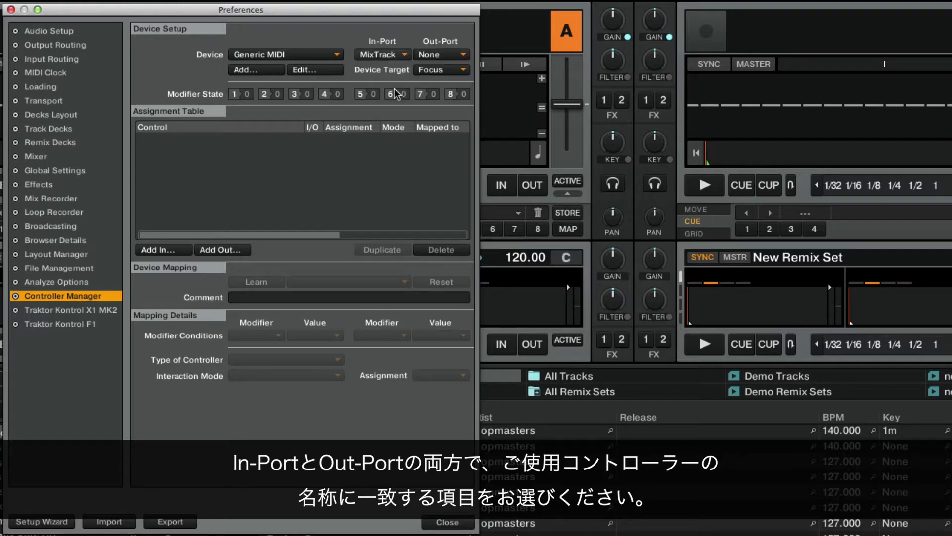
left_click(455, 58)
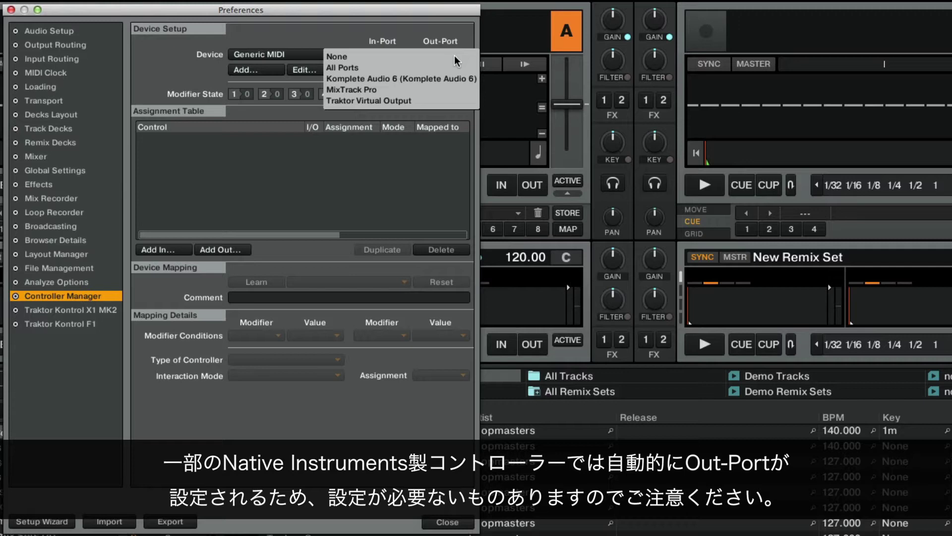
Step: Set Out-Port to MixTrack Pro, then set both In-Port and Out-Port to None
left_click(435, 88)
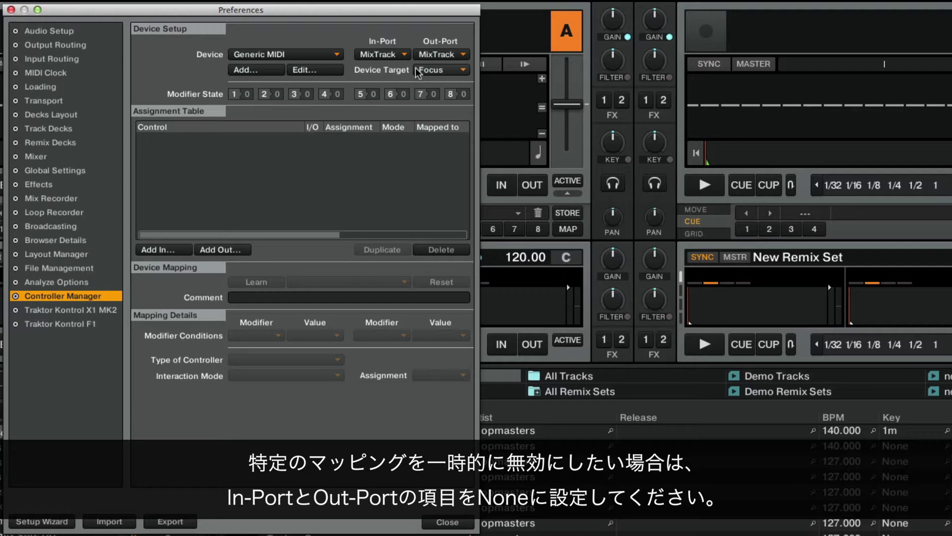
left_click(406, 55)
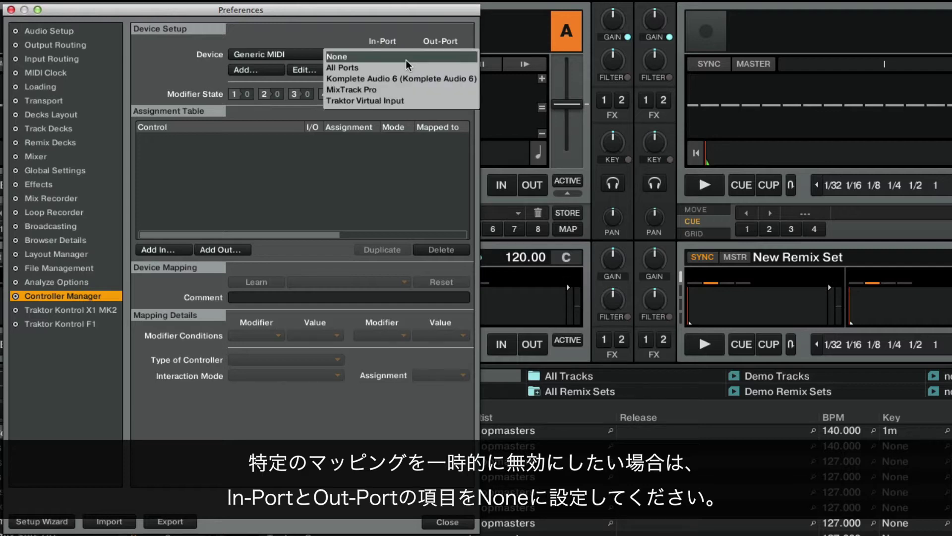
left_click(406, 58)
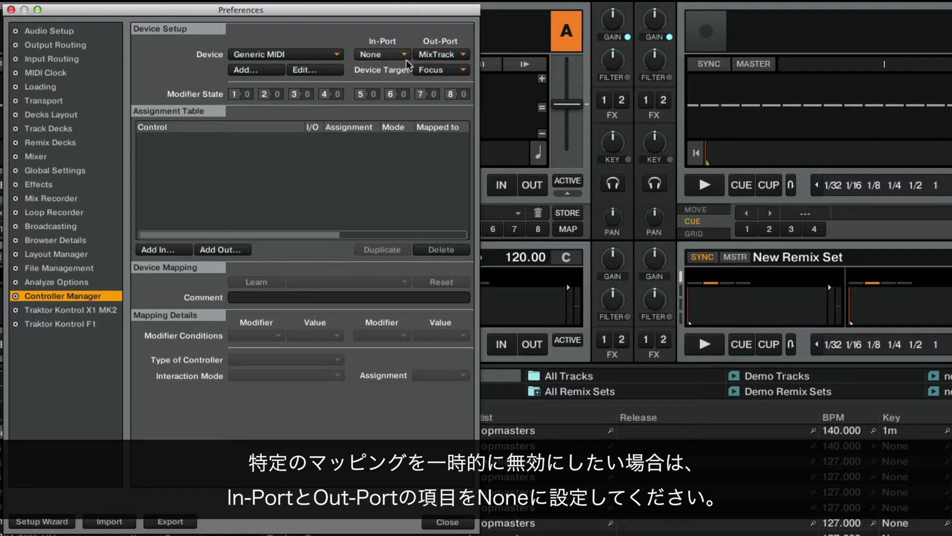
left_click(452, 56)
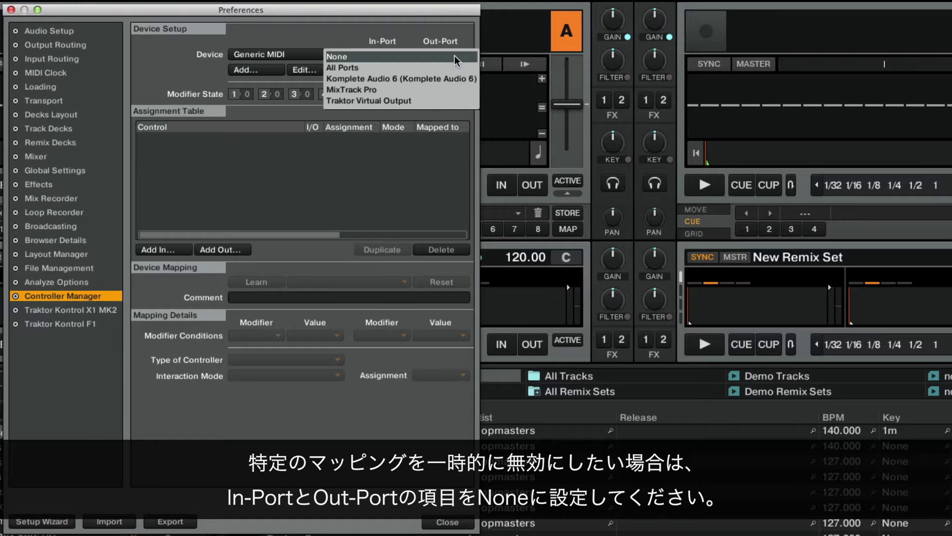
left_click(454, 56)
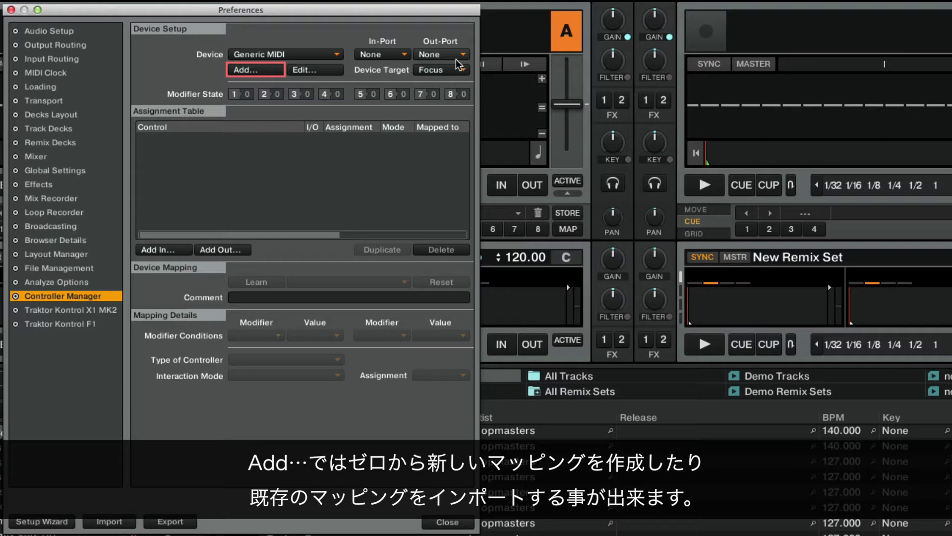
Step: Browse the Add... menu to the Import TSI vendor list showing Korg Zero 4 and Zero 8
left_click(263, 69)
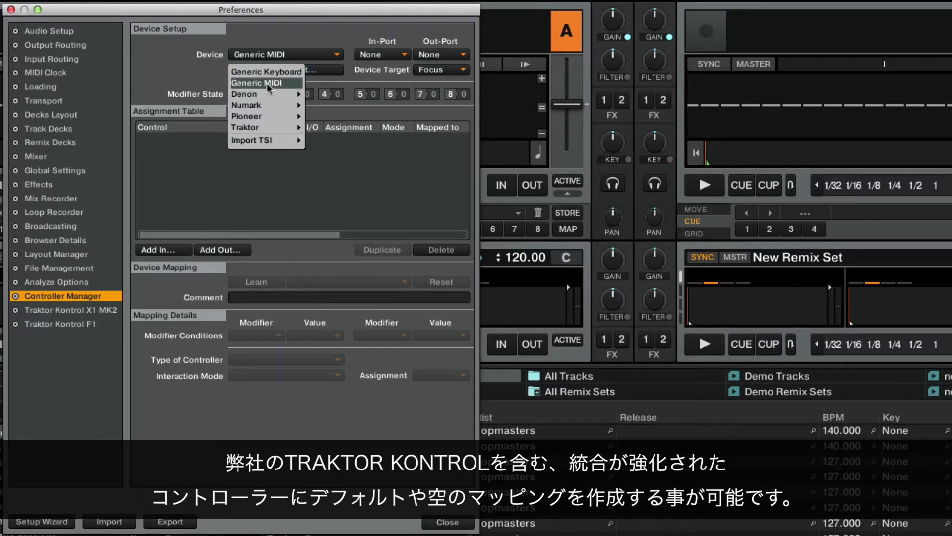
mouse_move(271, 114)
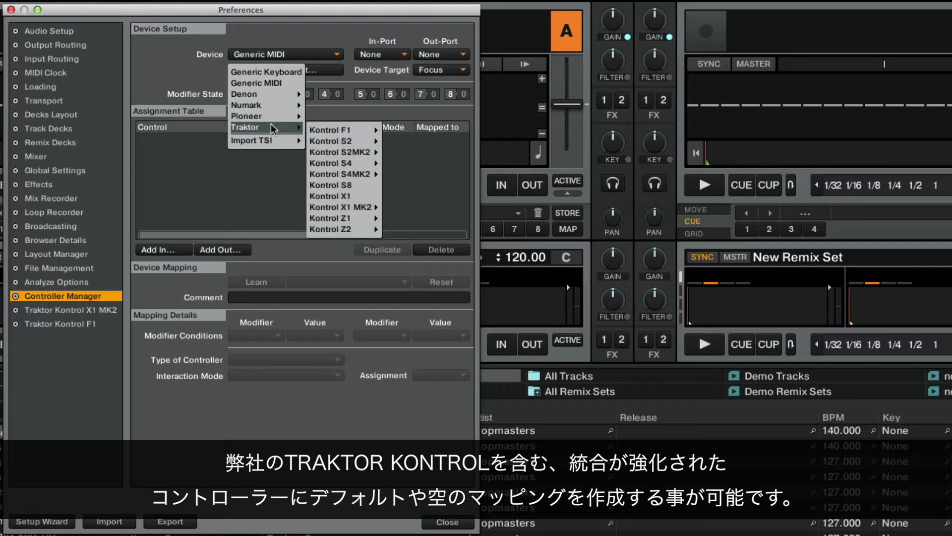
mouse_move(354, 207)
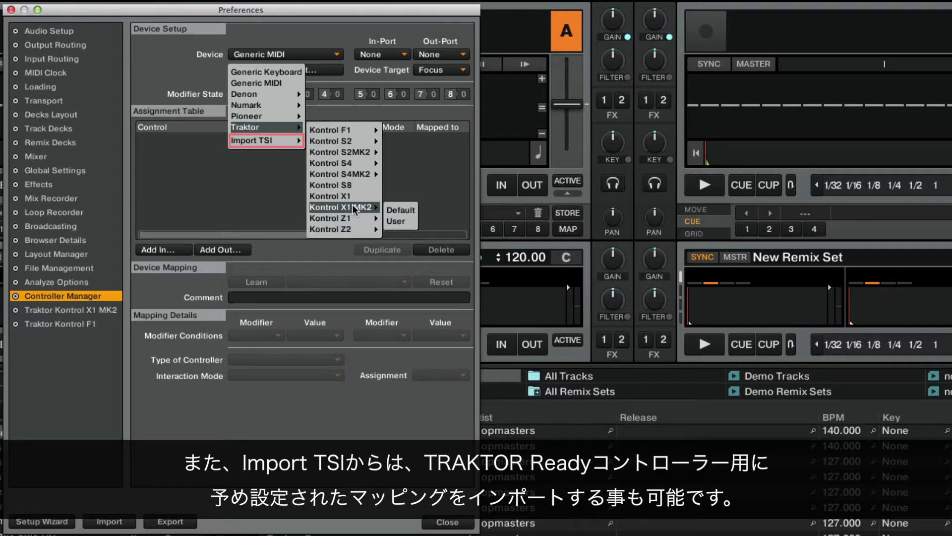
mouse_move(321, 129)
mouse_move(281, 142)
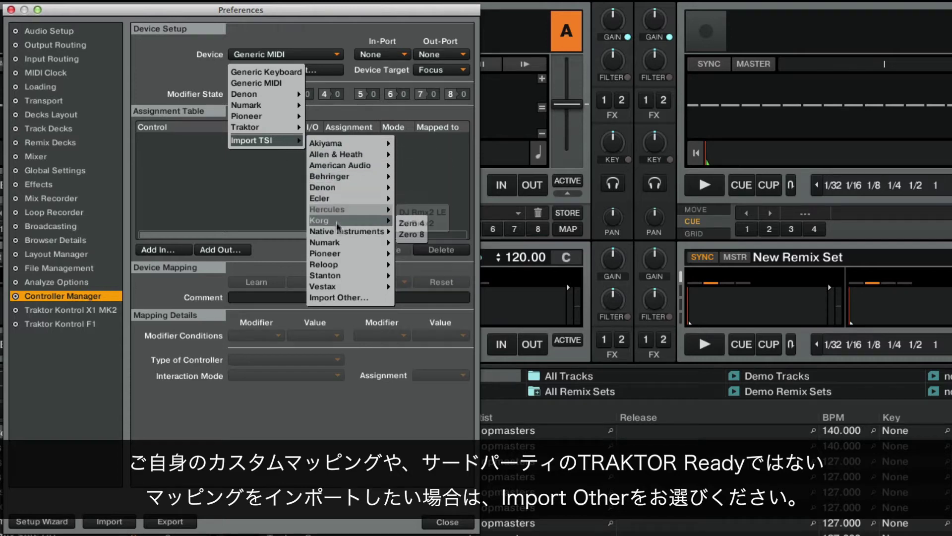
Step: Import maschine_fx_mod.tsi from Documents > Controller Mappings and set its In-Port to Maschine
left_click(340, 296)
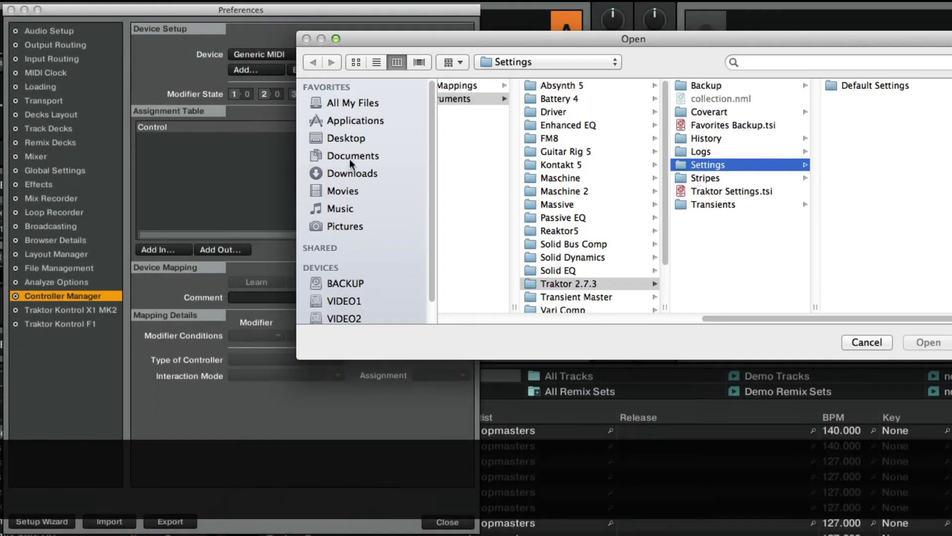
left_click(350, 157)
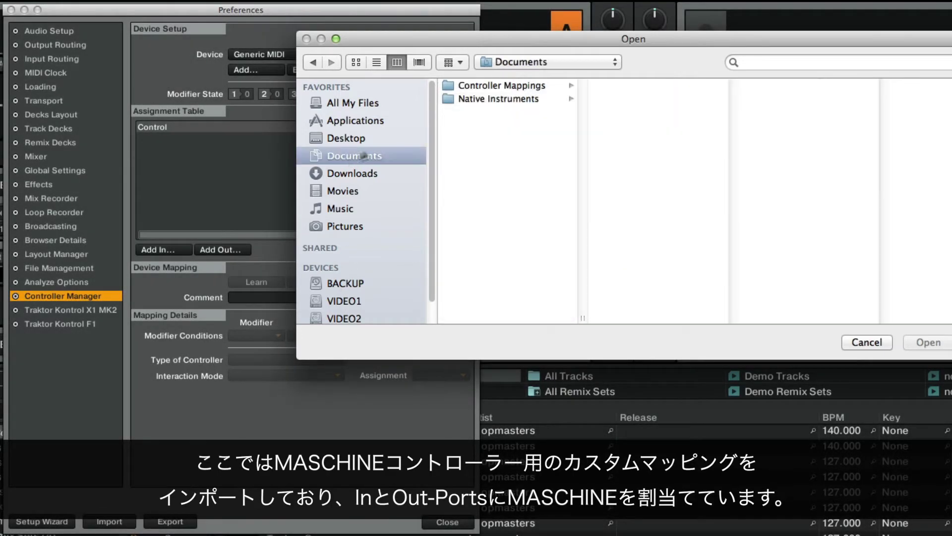
left_click(484, 87)
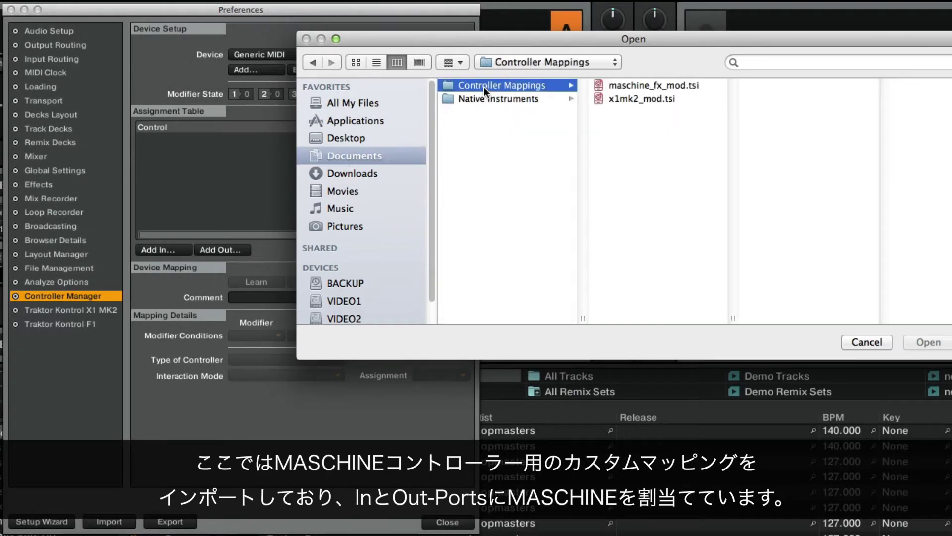
left_click(650, 82)
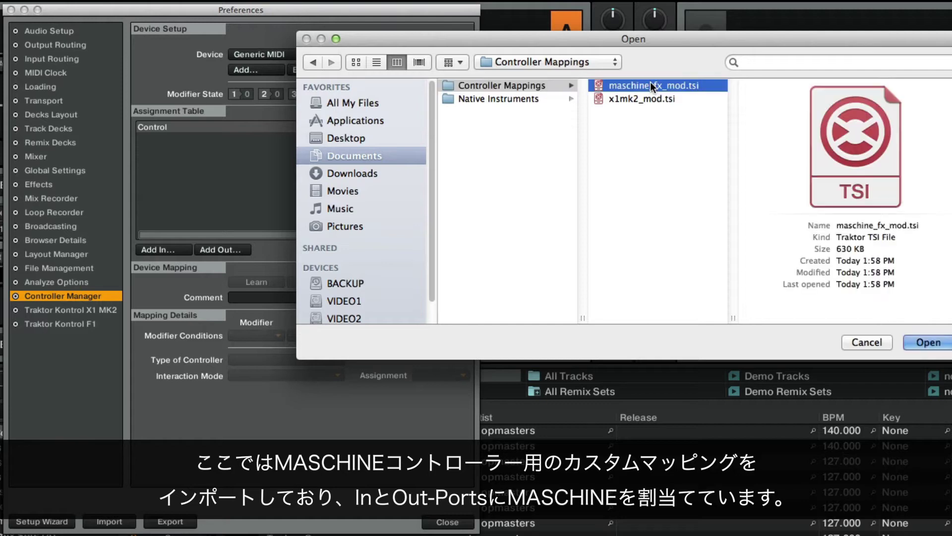
left_click(928, 343)
left_click(400, 53)
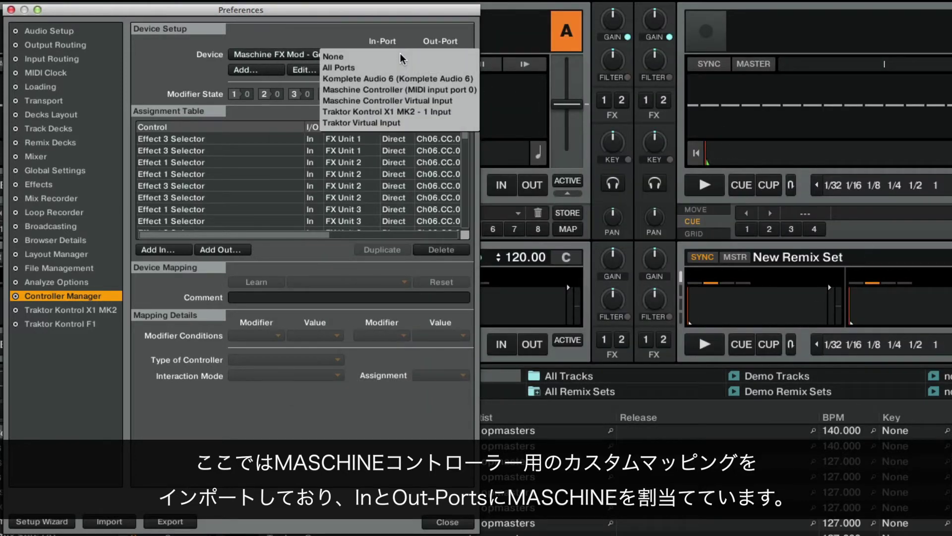
left_click(431, 100)
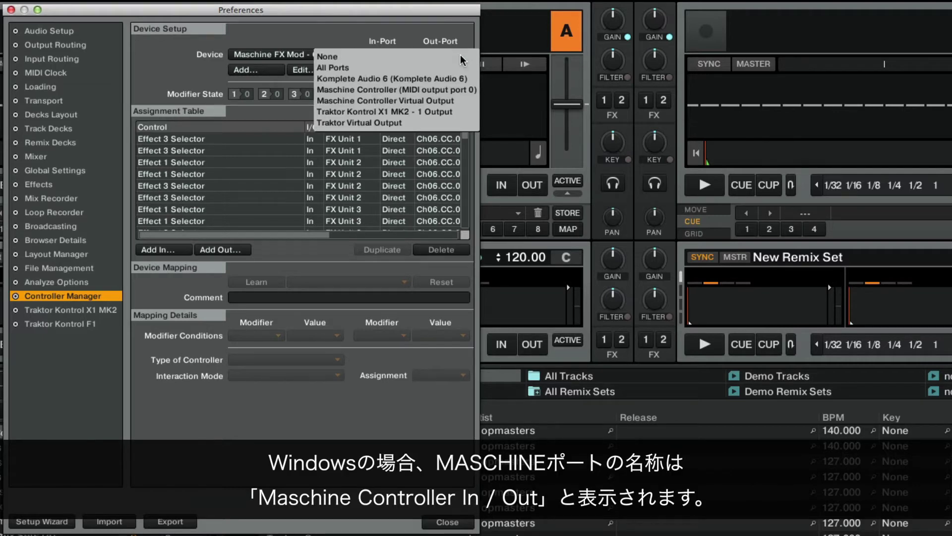
Step: Set Out-Port to Maschine and rename the mapping to 'Maschine FX Mod 1' via Edit Comment
left_click(442, 102)
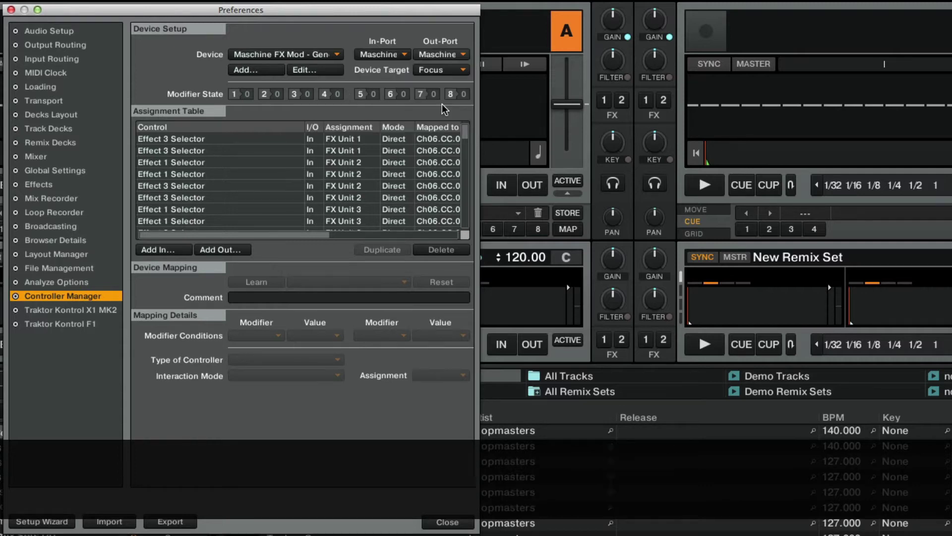
left_click(330, 73)
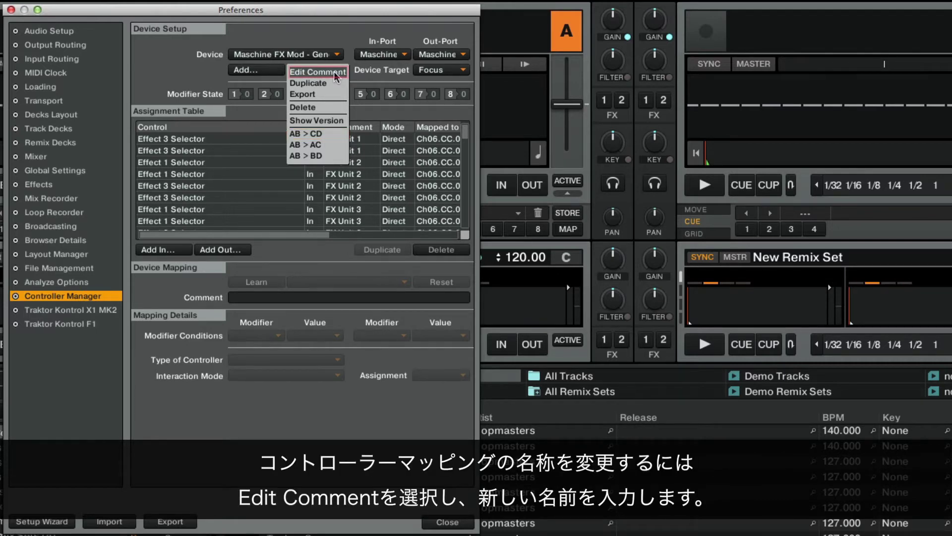
left_click(337, 77)
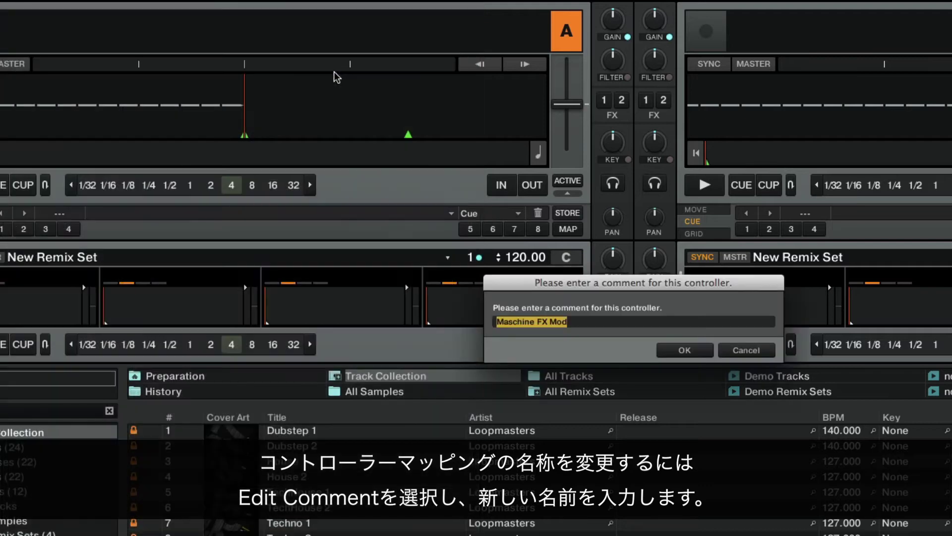
left_click(591, 324)
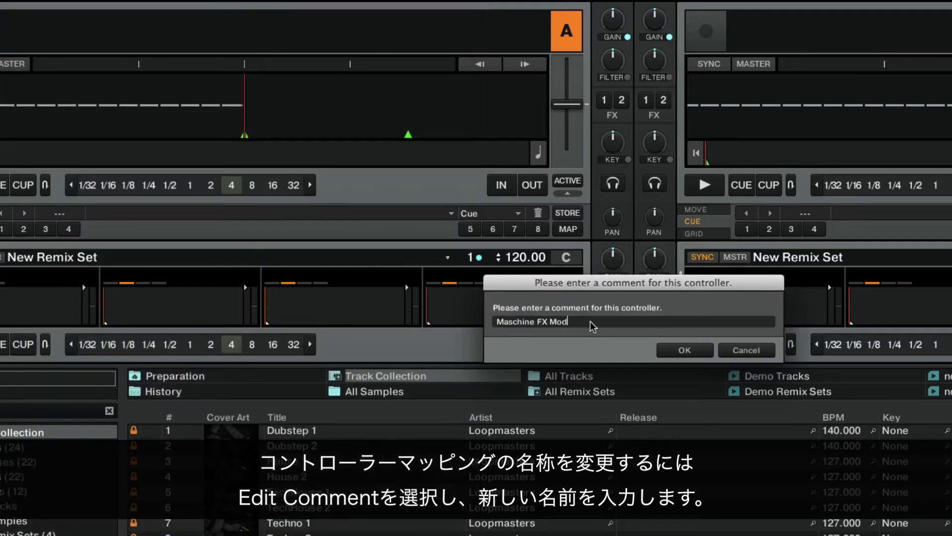
type("1")
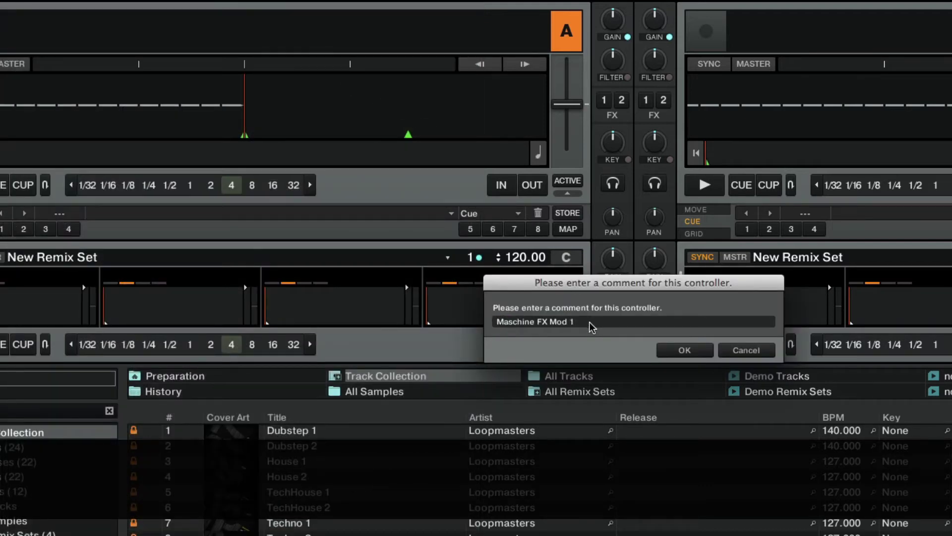
left_click(681, 349)
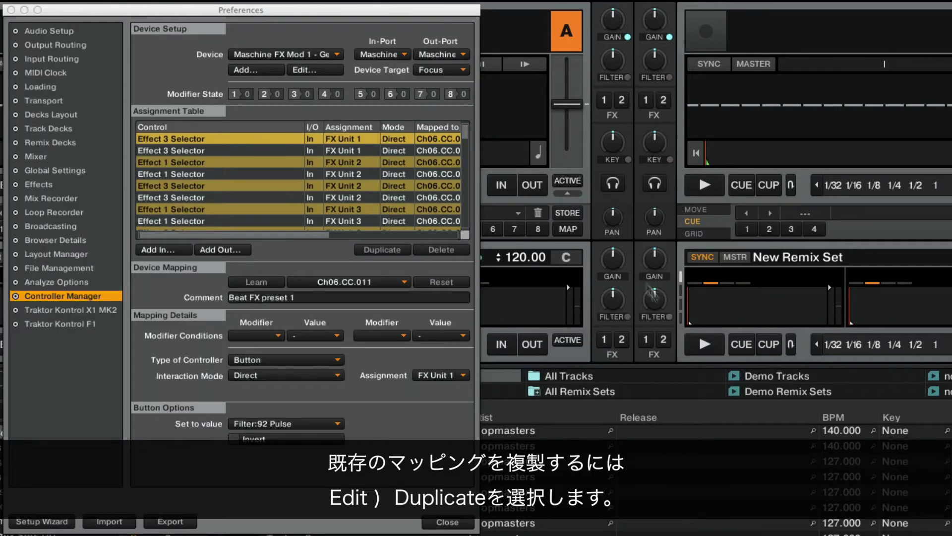
Step: Duplicate the Maschine FX Mod 1 mapping and select the new copy as the device
left_click(325, 71)
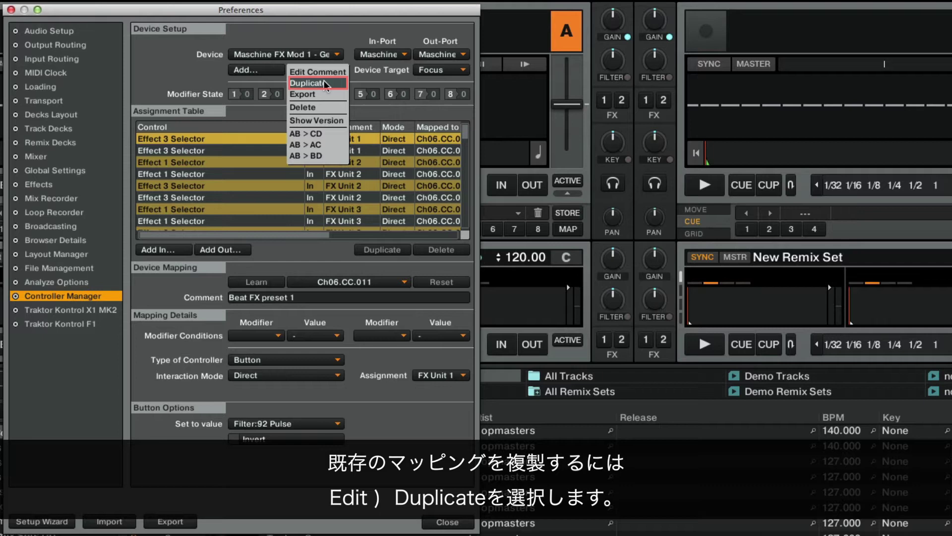
left_click(326, 83)
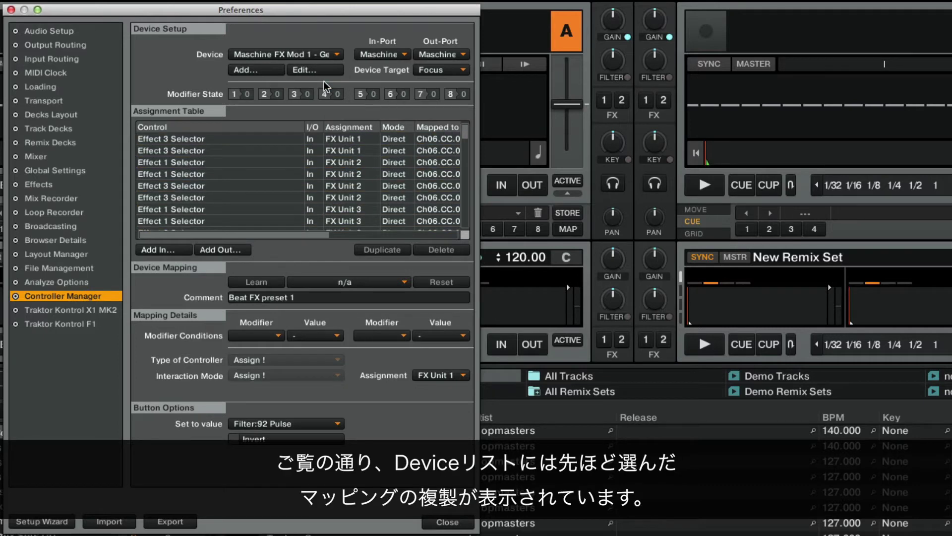
left_click(340, 57)
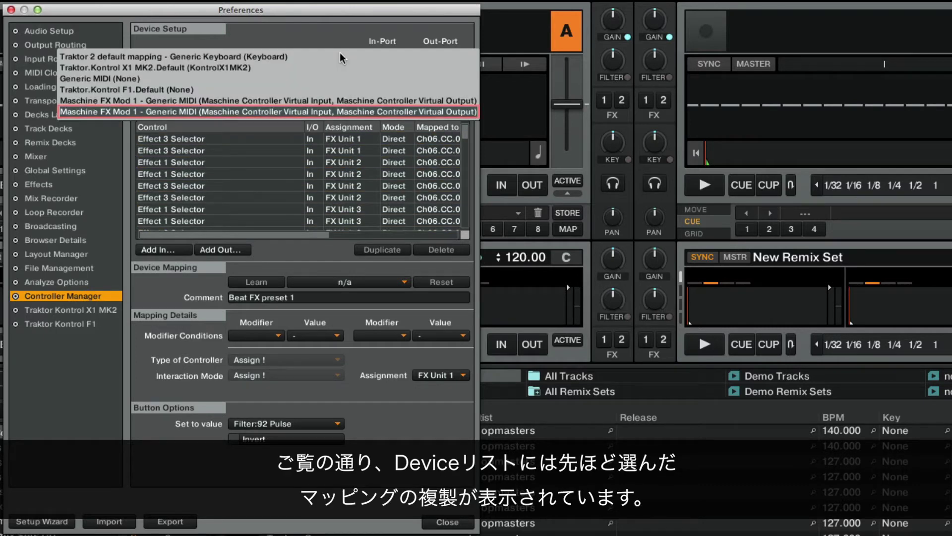
left_click(335, 112)
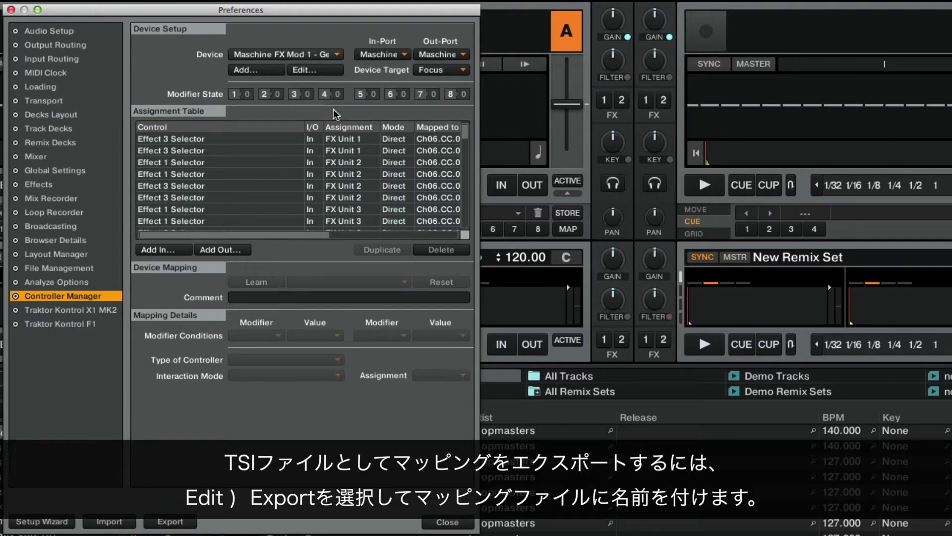
Step: Export the mapping as a TSI file named 'Maschine FX Mod 1' in the Settings folder
left_click(336, 72)
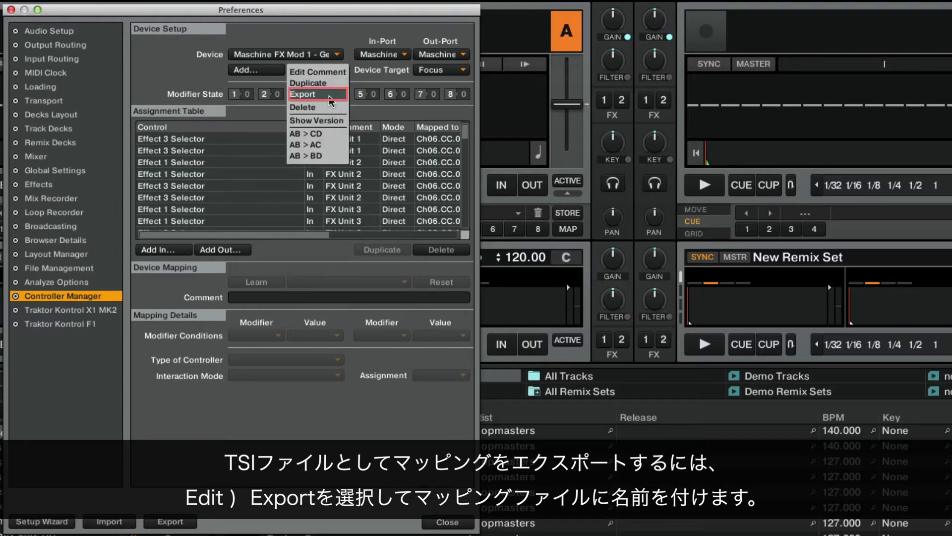
left_click(330, 97)
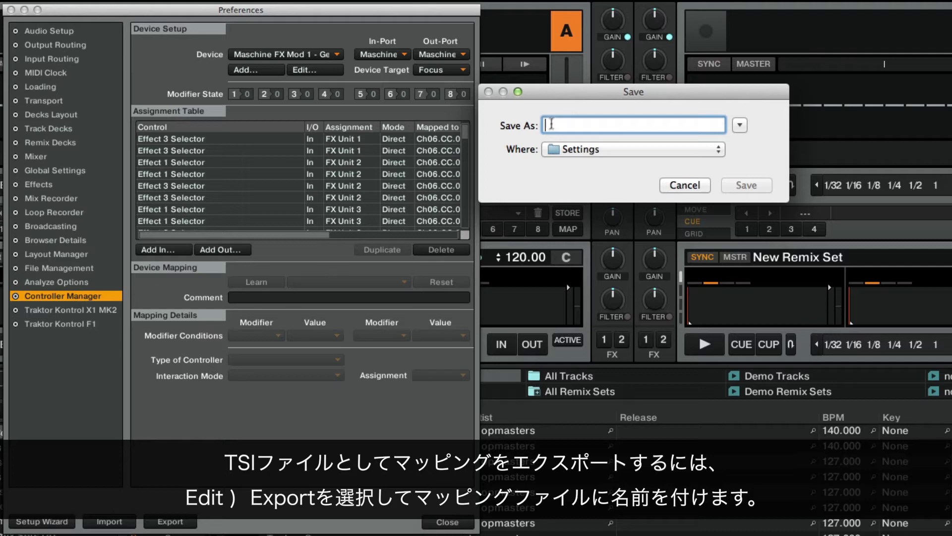
type("Maschine ")
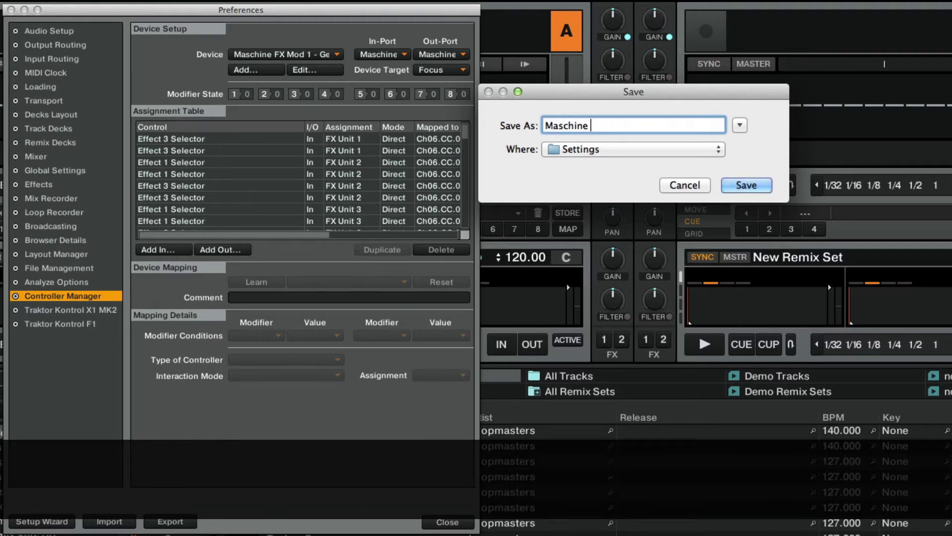
type("FX Mod 1")
left_click(744, 186)
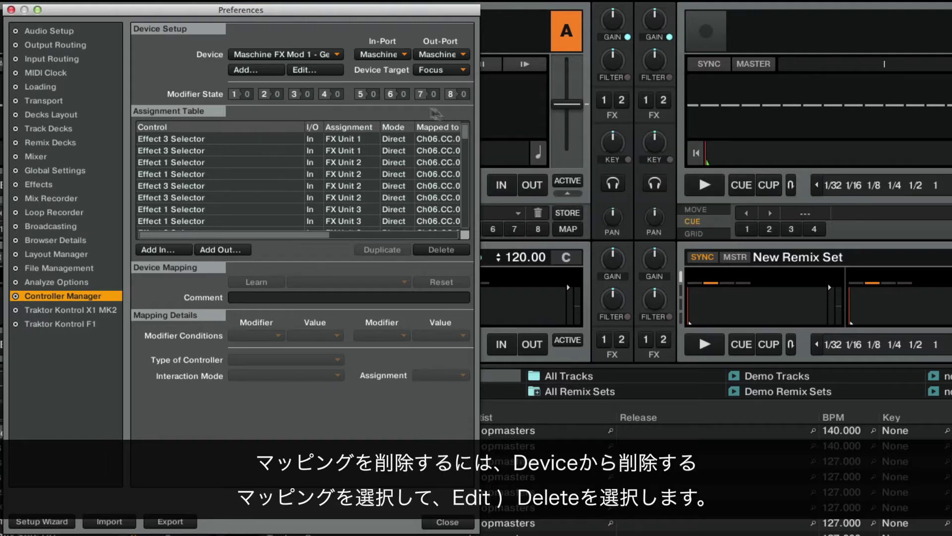
Step: Select one Maschine FX Mod 1 mapping and delete it, confirming the Remove device prompt
left_click(337, 55)
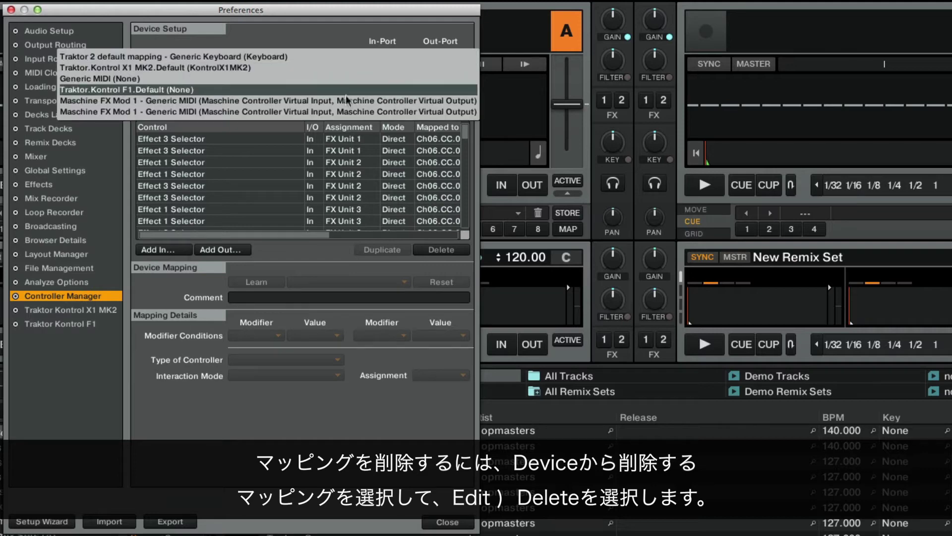
left_click(339, 110)
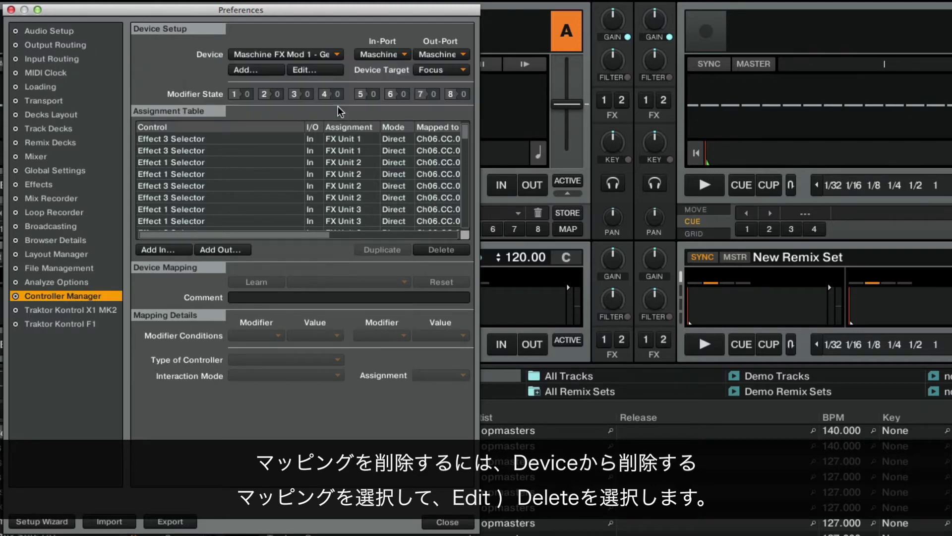
left_click(338, 70)
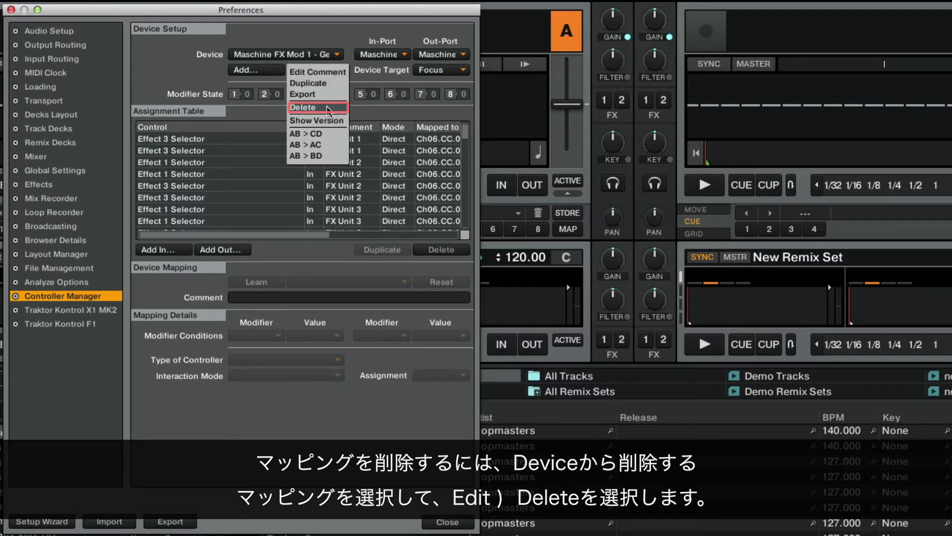
left_click(327, 108)
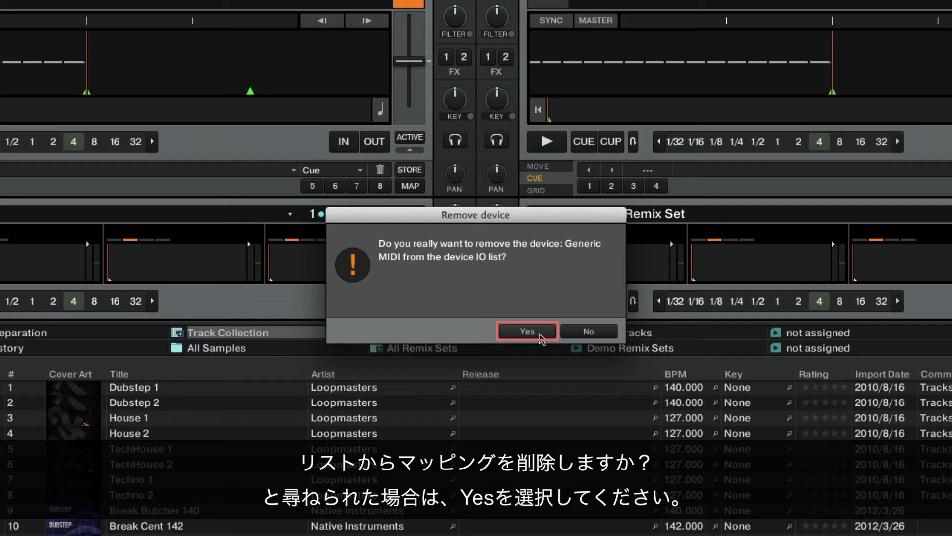
left_click(527, 331)
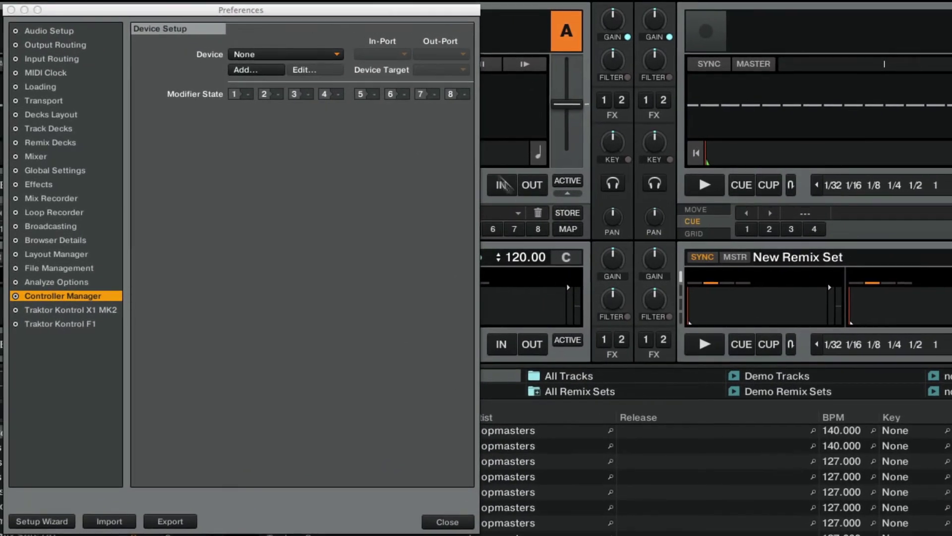
Step: Reload the remaining Maschine FX Mod 1 mapping and leave its Device Target on Focus
left_click(297, 45)
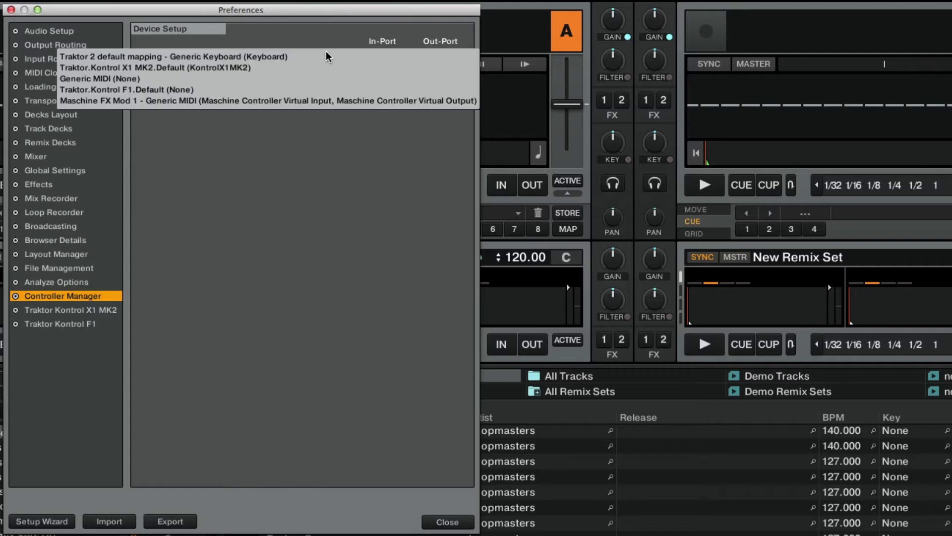
left_click(330, 101)
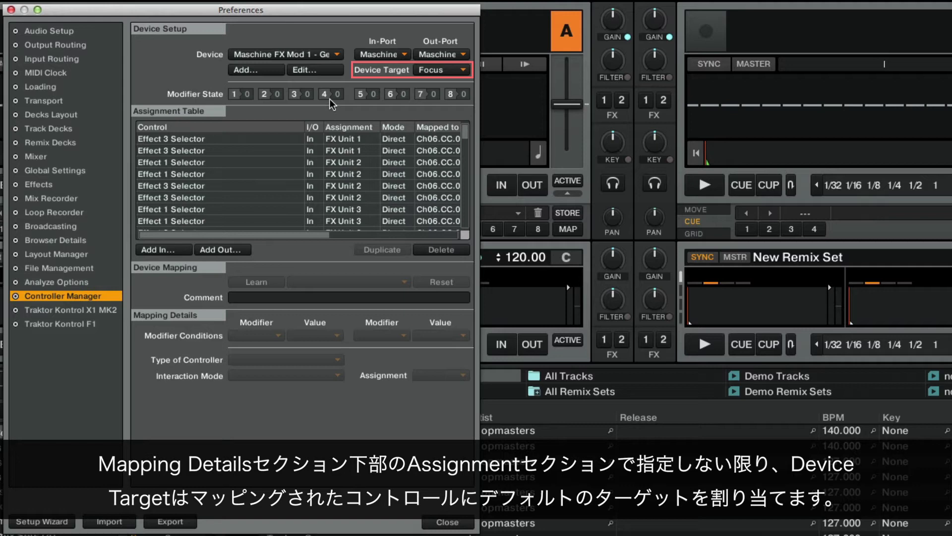
left_click(465, 70)
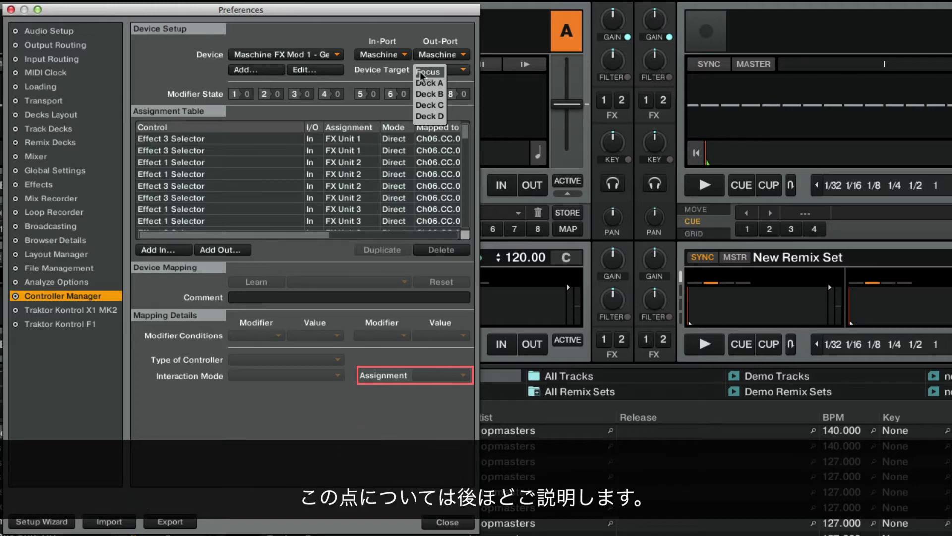
left_click(394, 72)
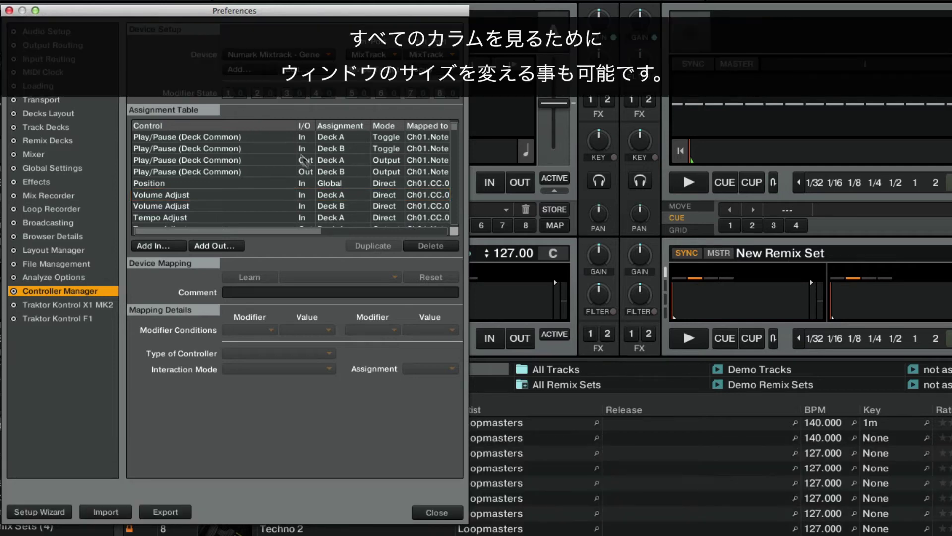
Step: Widen the Preferences window to reveal the Cond1, Cond2 and Comment columns
left_click_drag(467, 521, 690, 505)
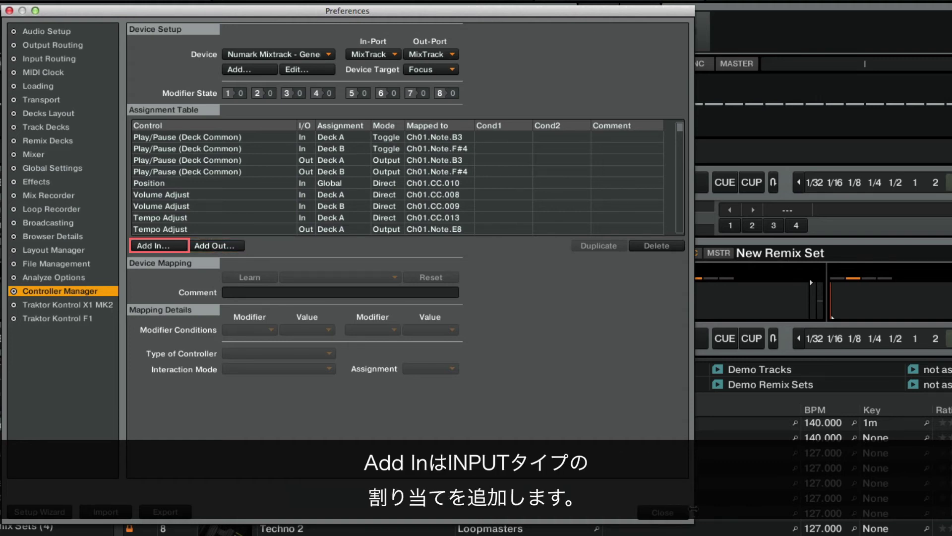
Step: Browse the Add In and Add Out assignment category lists without adding anything
left_click(175, 245)
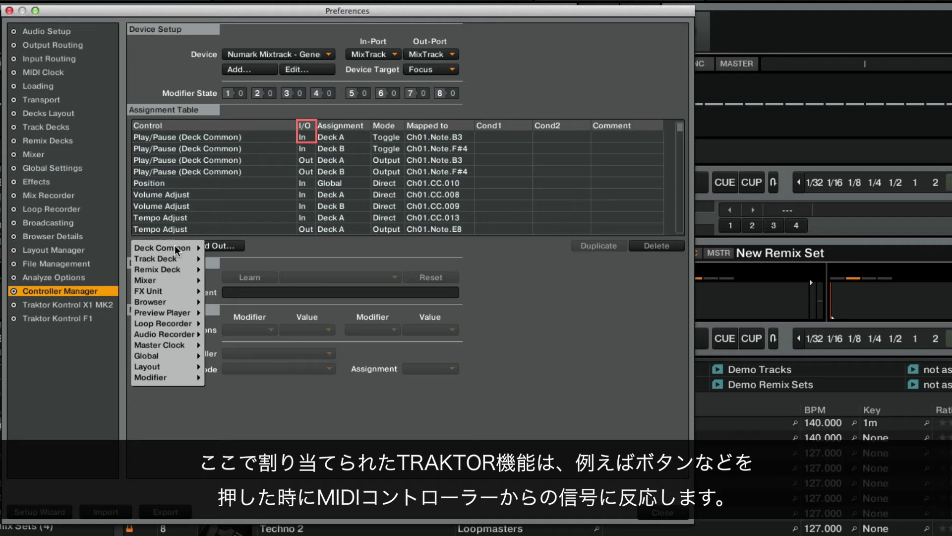
mouse_move(174, 248)
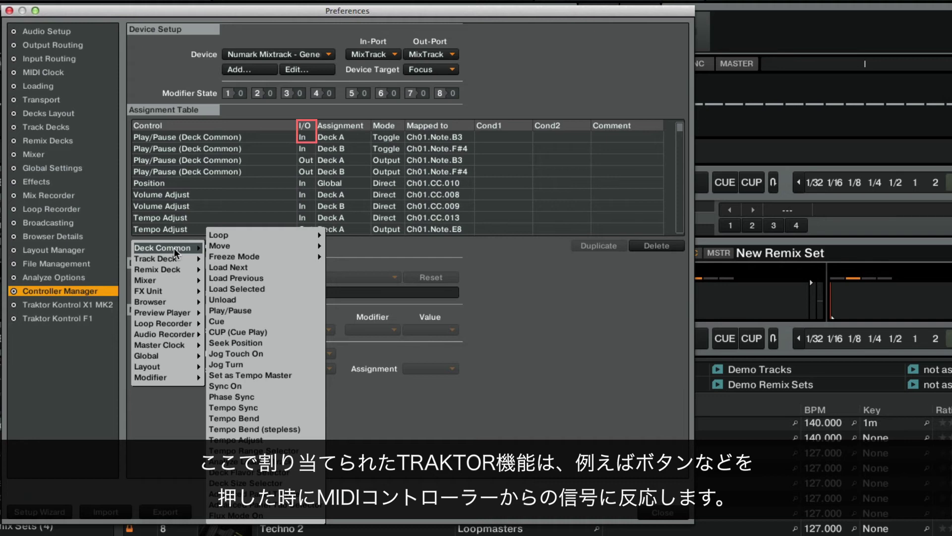
left_click(120, 251)
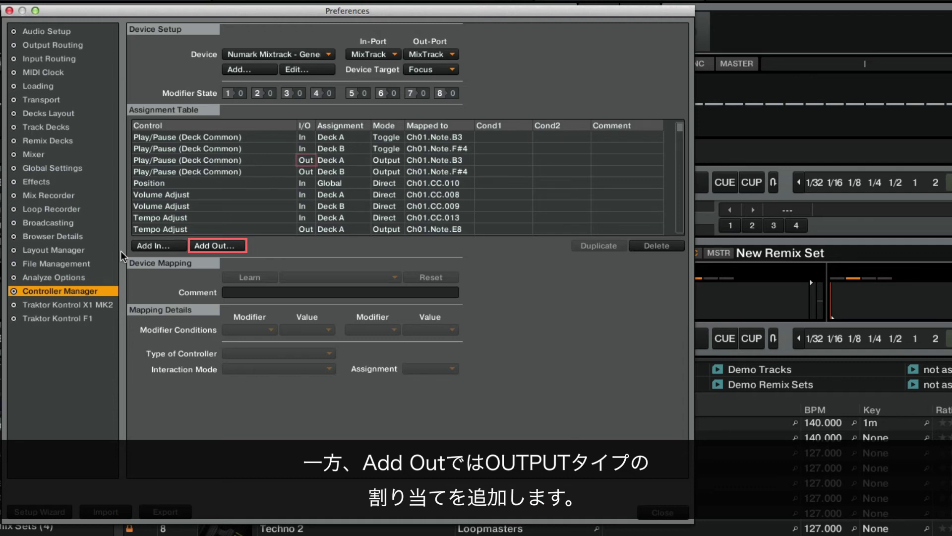
left_click(219, 246)
mouse_move(218, 248)
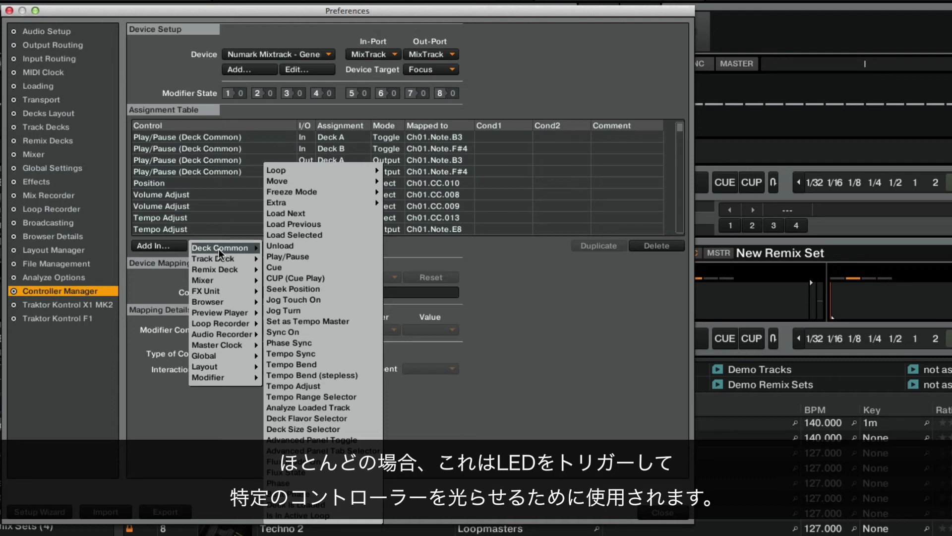
left_click(134, 246)
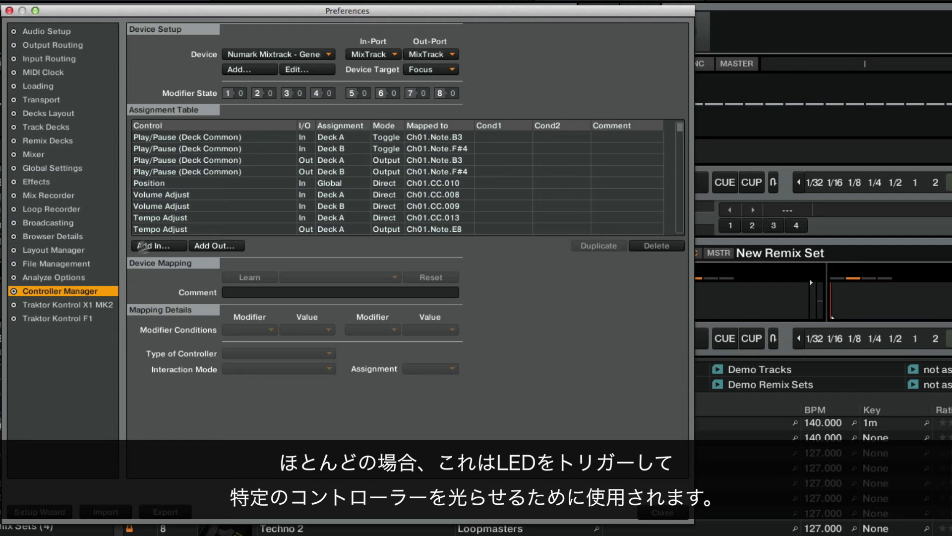
Step: Duplicate the Deck A Volume Adjust assignment, then delete the copy
left_click(306, 198)
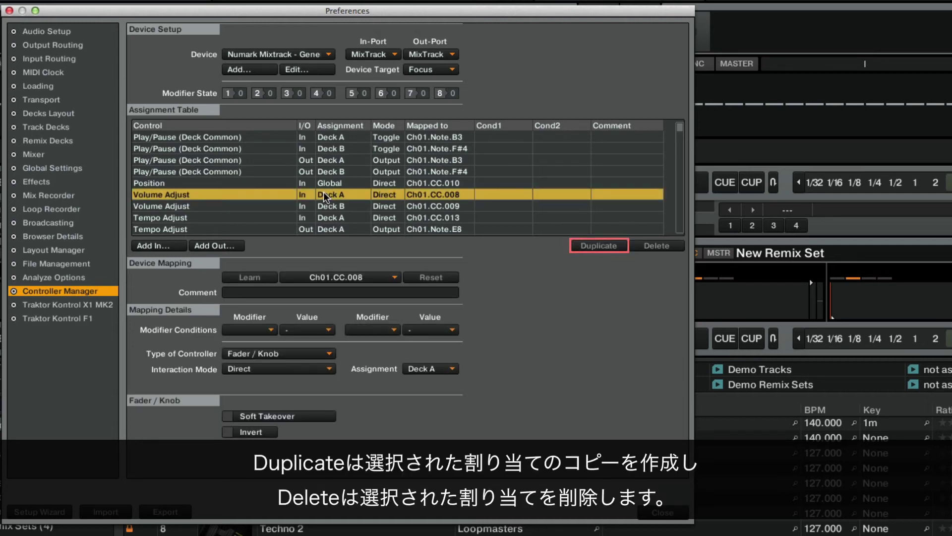
left_click(598, 246)
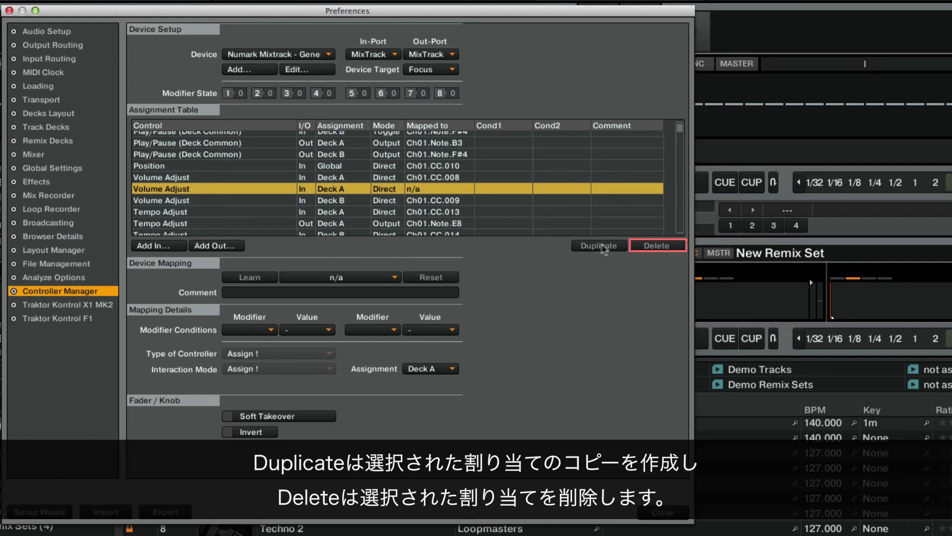
left_click(657, 245)
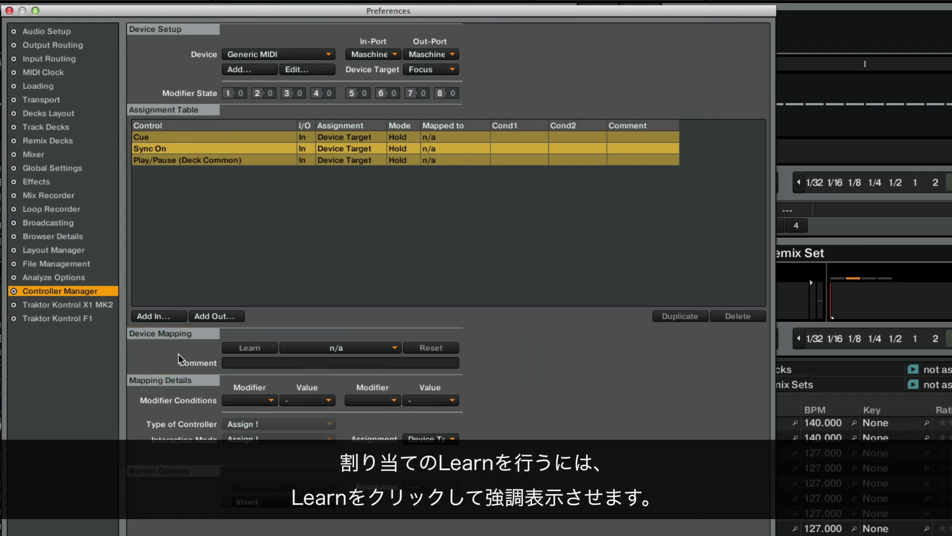
Step: Learn Ch01.CC.020 from the controller for the Play/Pause (Deck Common) assignment
left_click(159, 163)
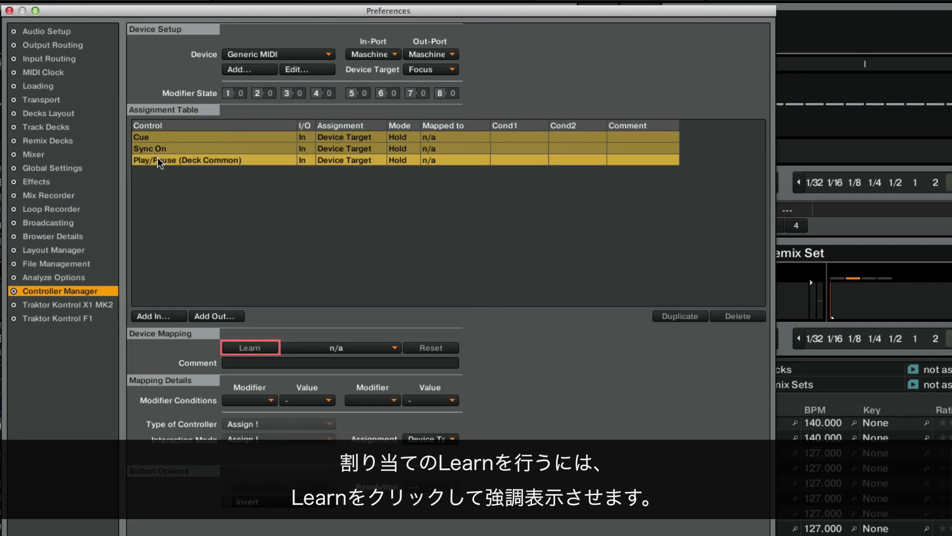
left_click(254, 349)
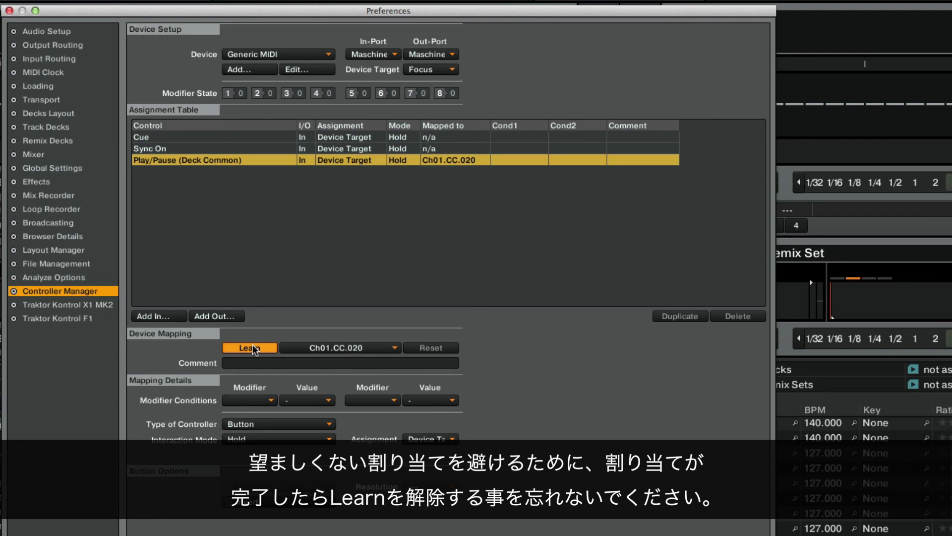
left_click(253, 347)
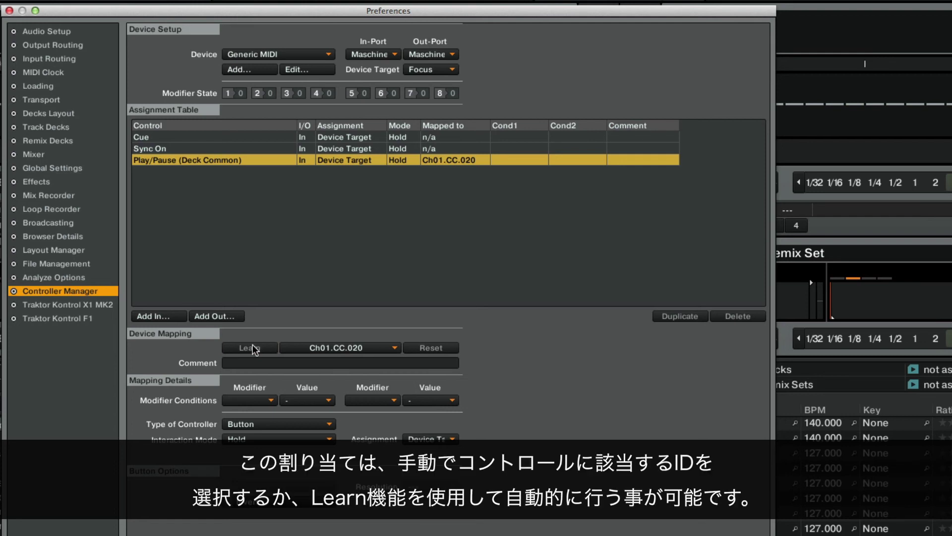
Step: Inspect the MIDI channel and message list for Play/Pause without changing it
left_click(298, 347)
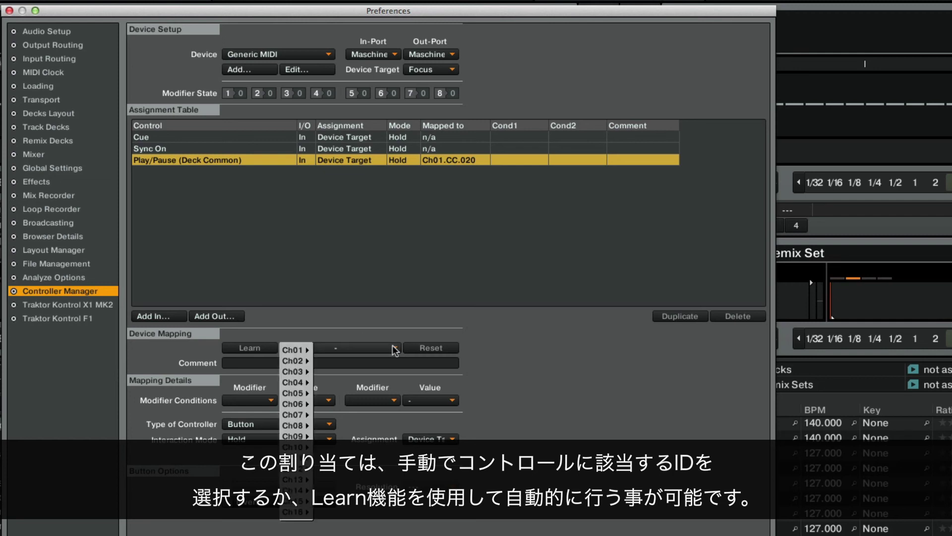
mouse_move(306, 353)
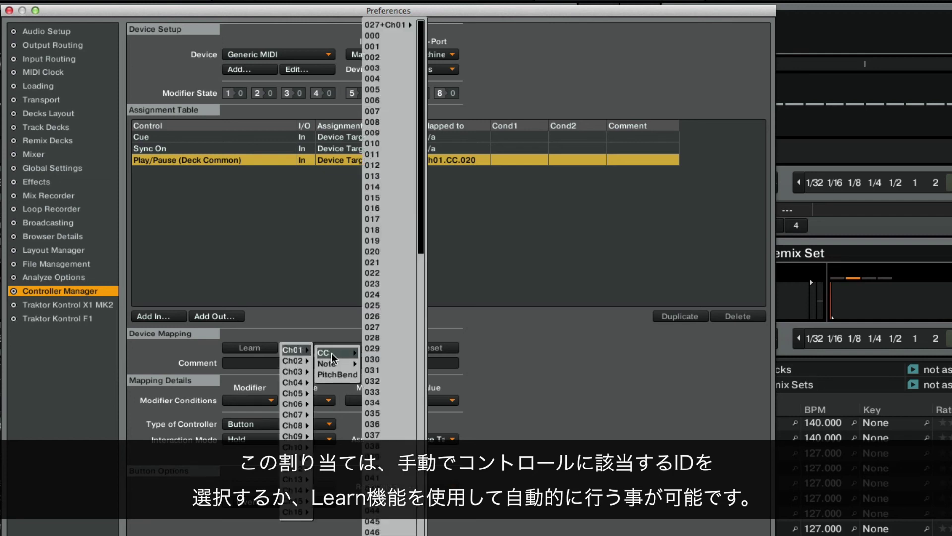
left_click(323, 327)
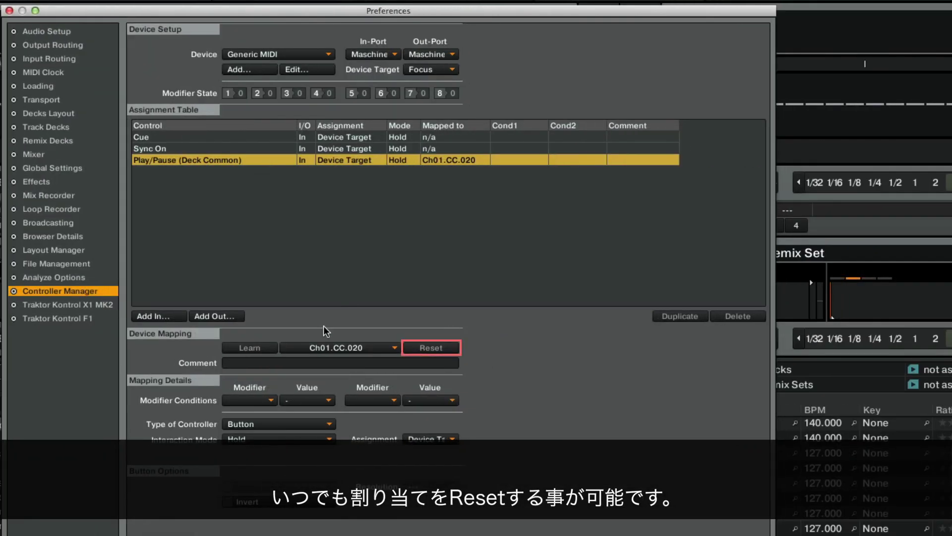
Step: Clear Play/Pause's Ch01.CC.020 mapping and add the comment 'My comment'
left_click(429, 348)
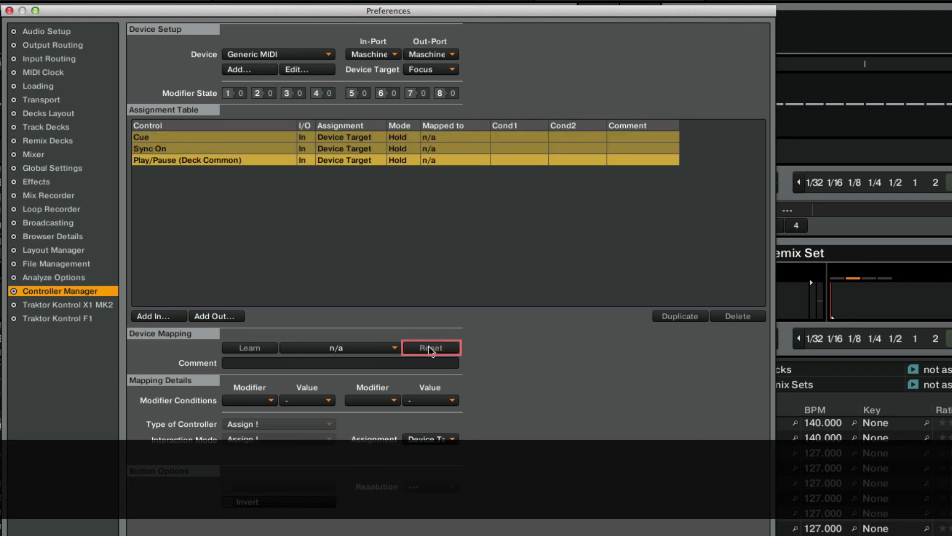
left_click(262, 366)
type("My comment")
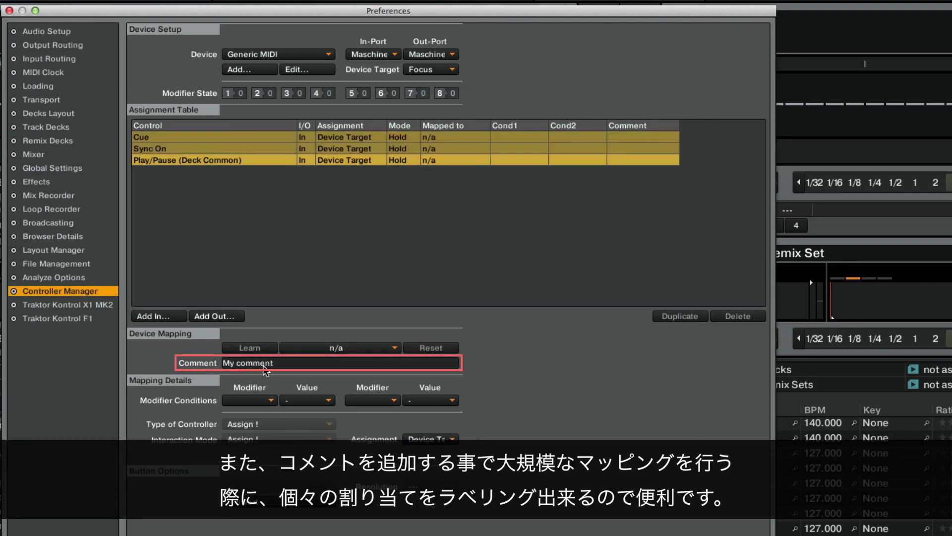
key("Return")
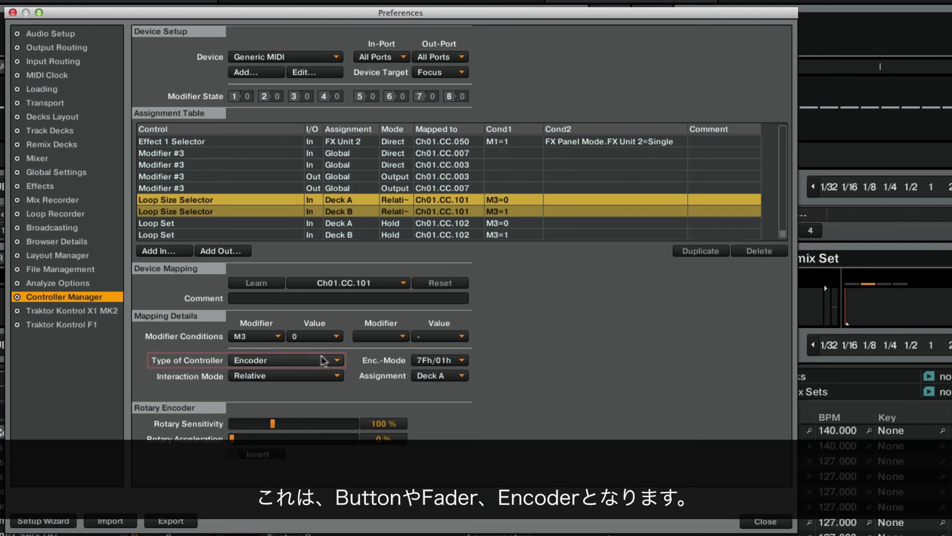
left_click(337, 361)
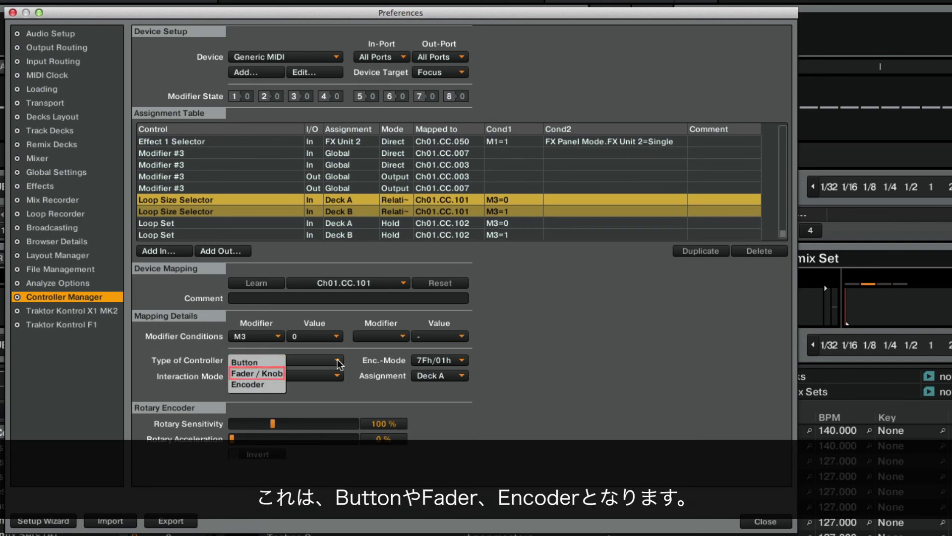
left_click(348, 360)
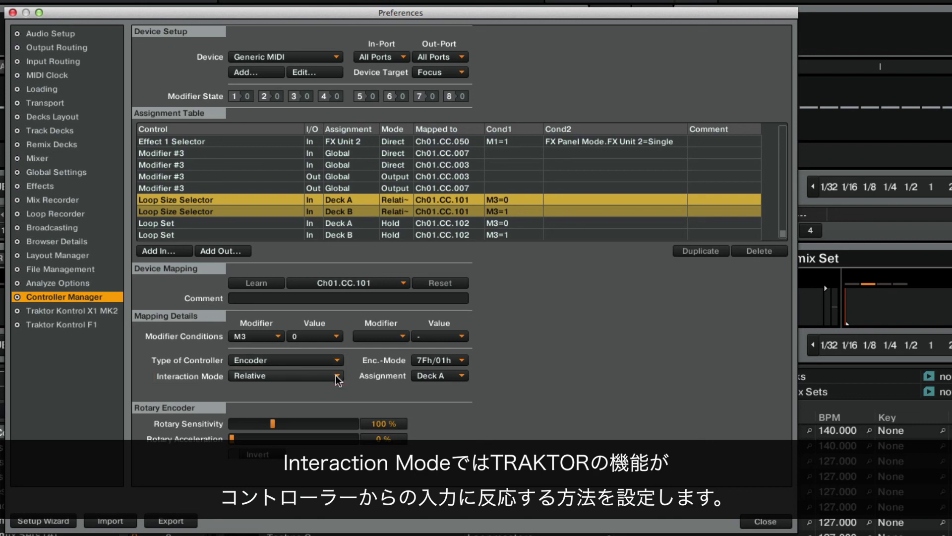
left_click(337, 376)
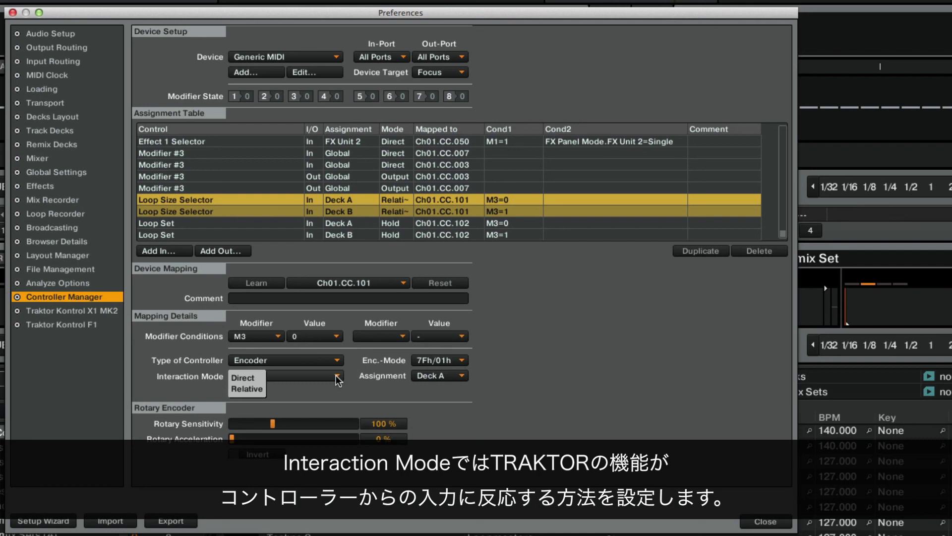
left_click(350, 382)
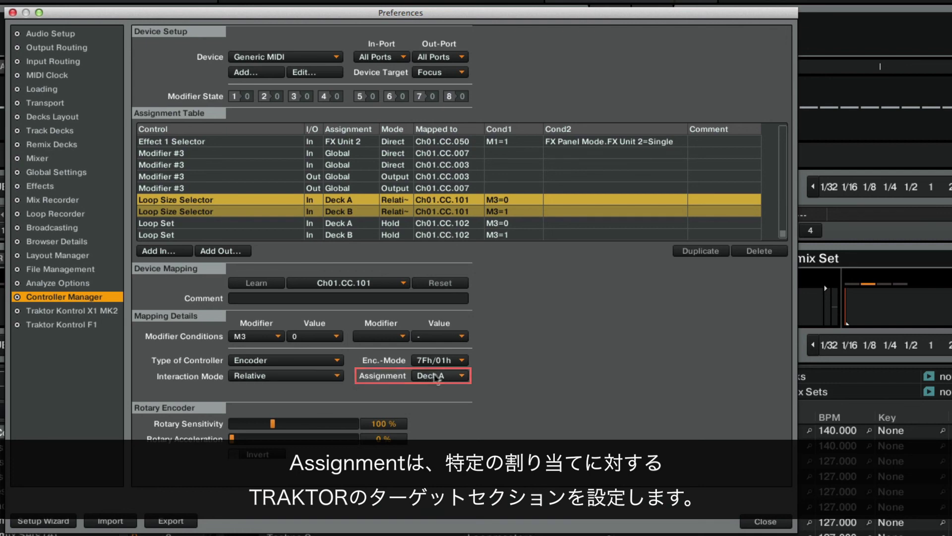
left_click(461, 376)
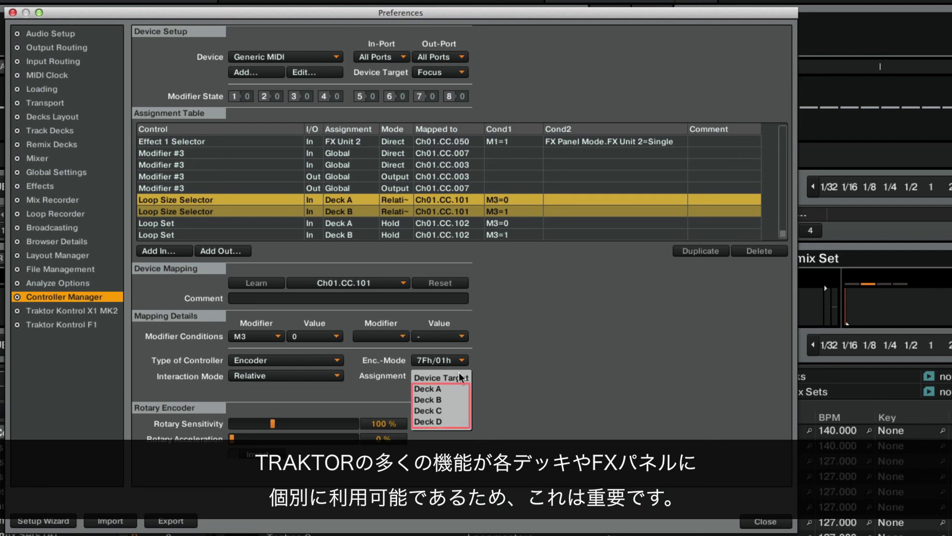
left_click(429, 388)
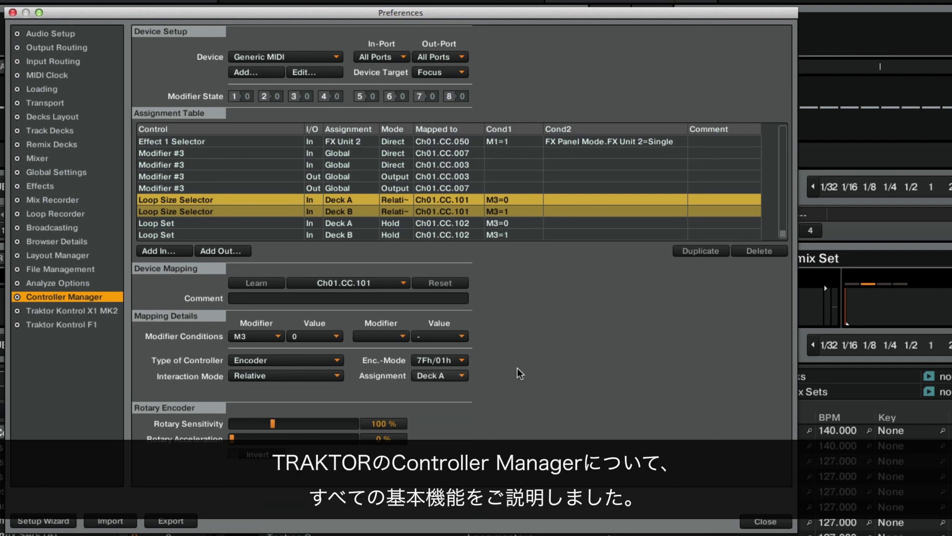